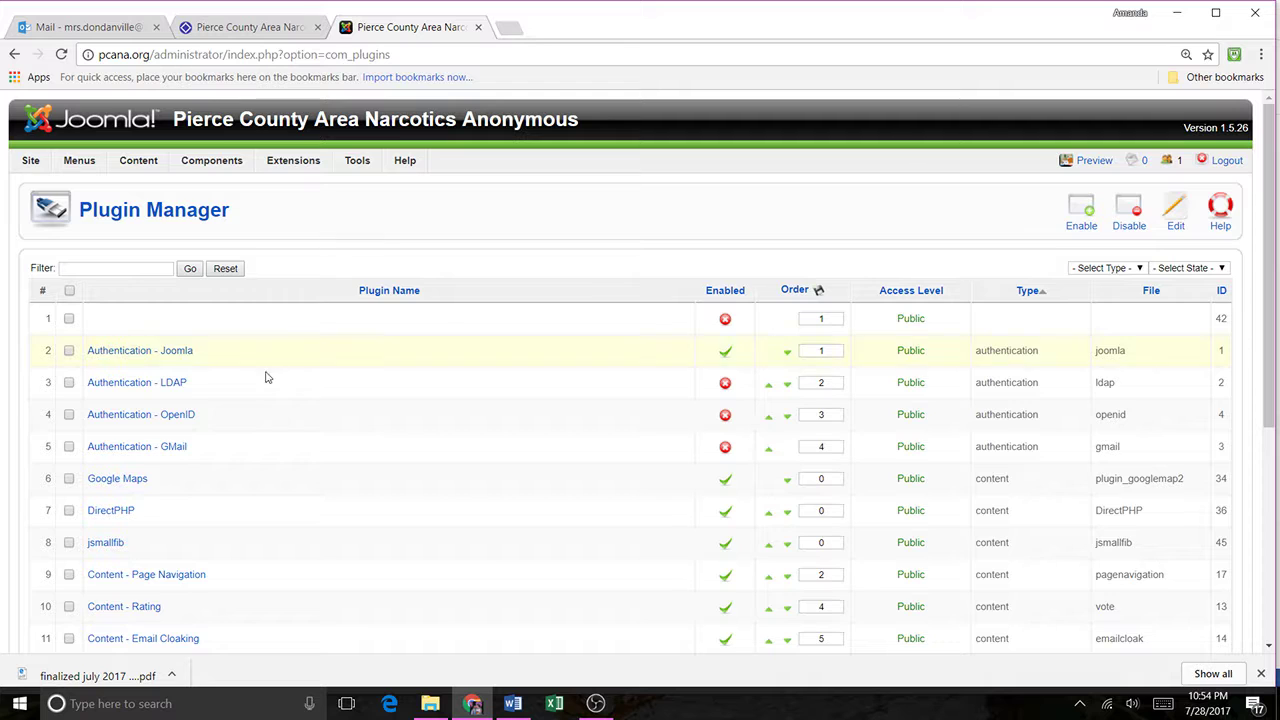
Step: Switch to the public website and view the ASC Minutes, PR Minutes, Literature Orders, and Forms & Resources pages
scroll(266, 374, "down", 1)
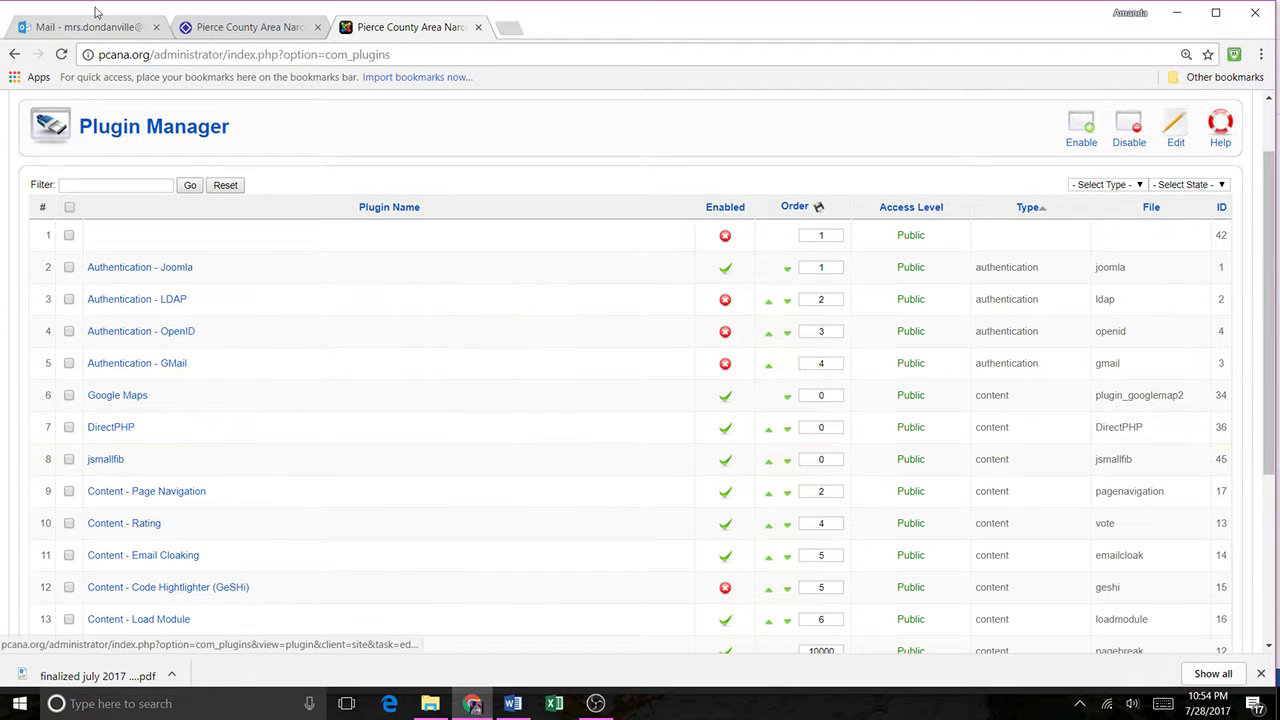
left_click(218, 24)
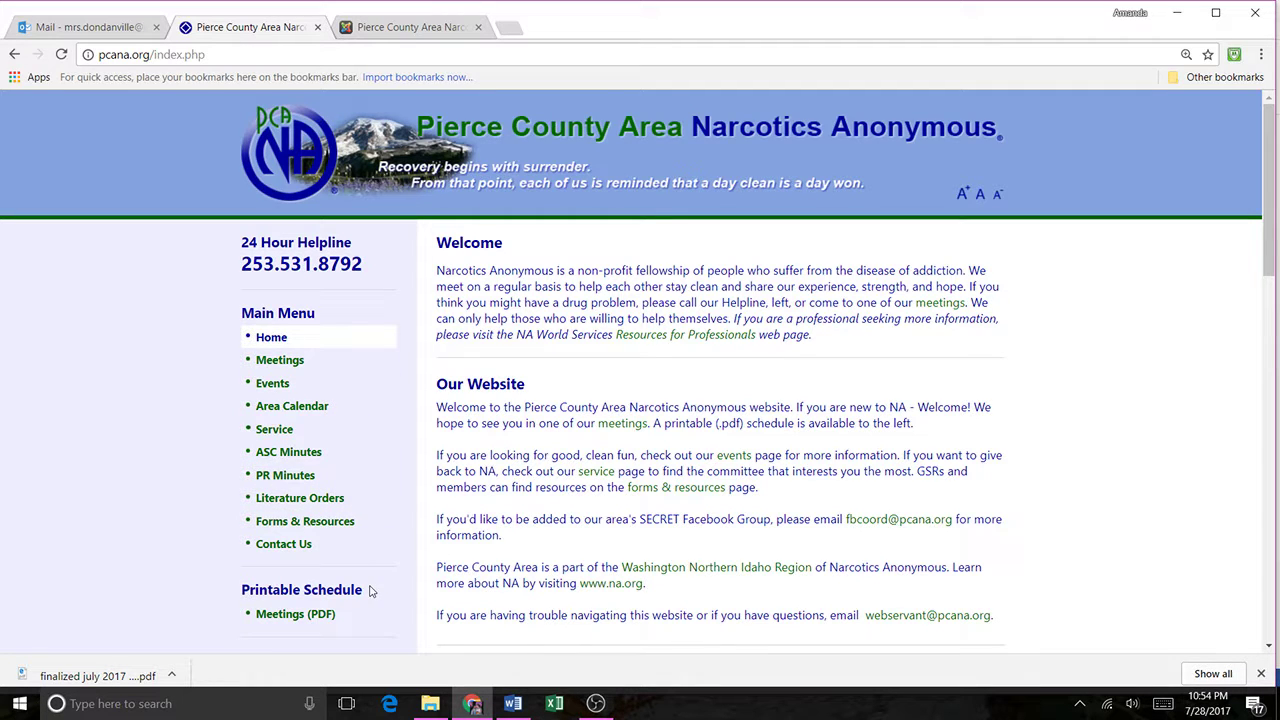
left_click(289, 453)
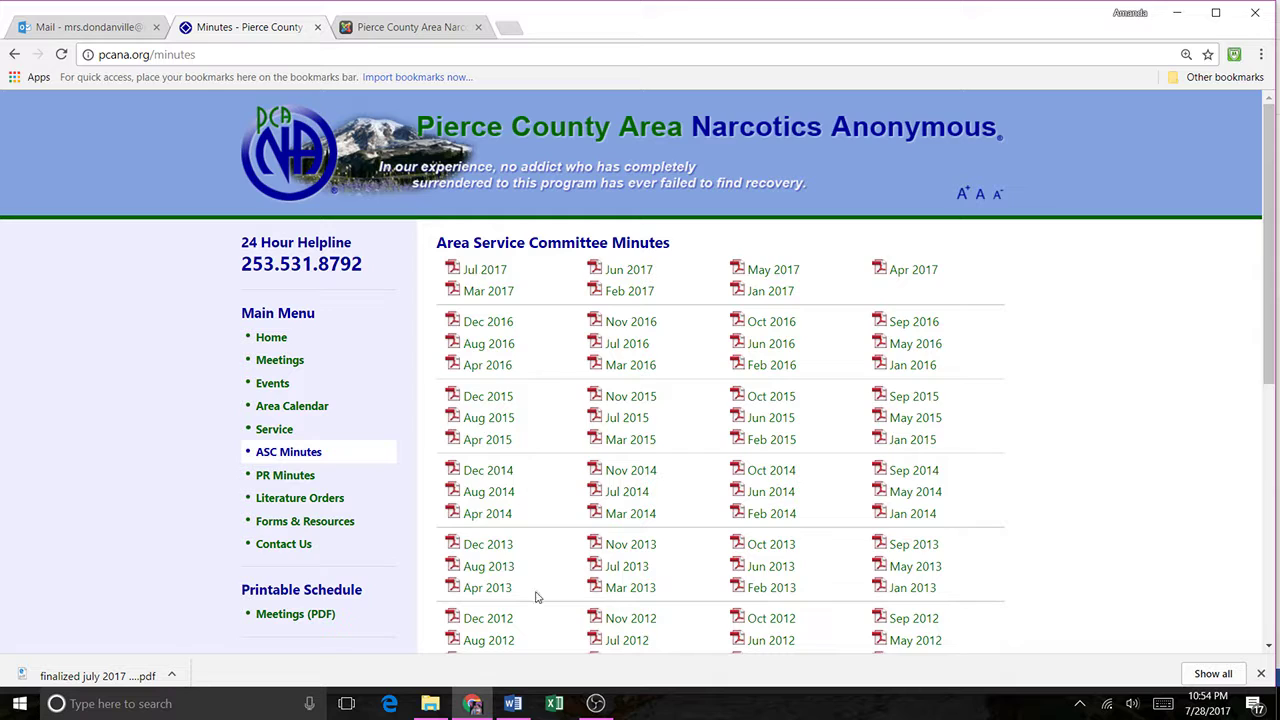
left_click(281, 478)
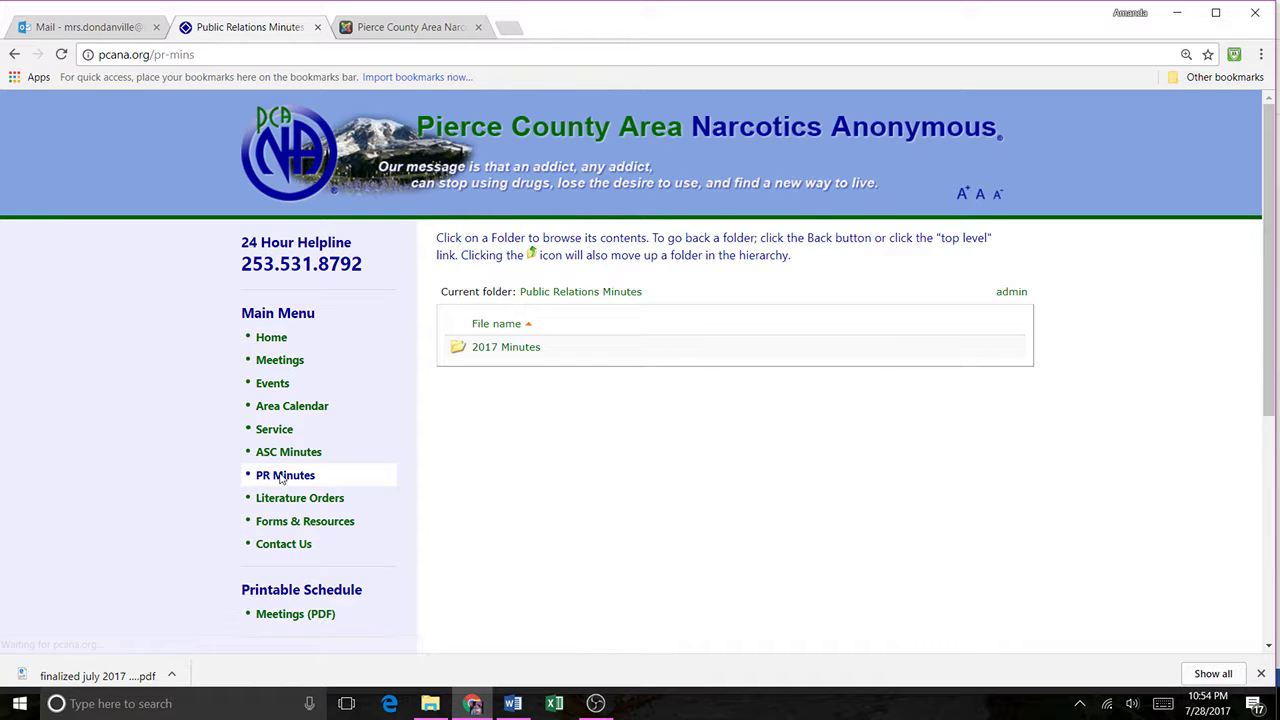
left_click(316, 505)
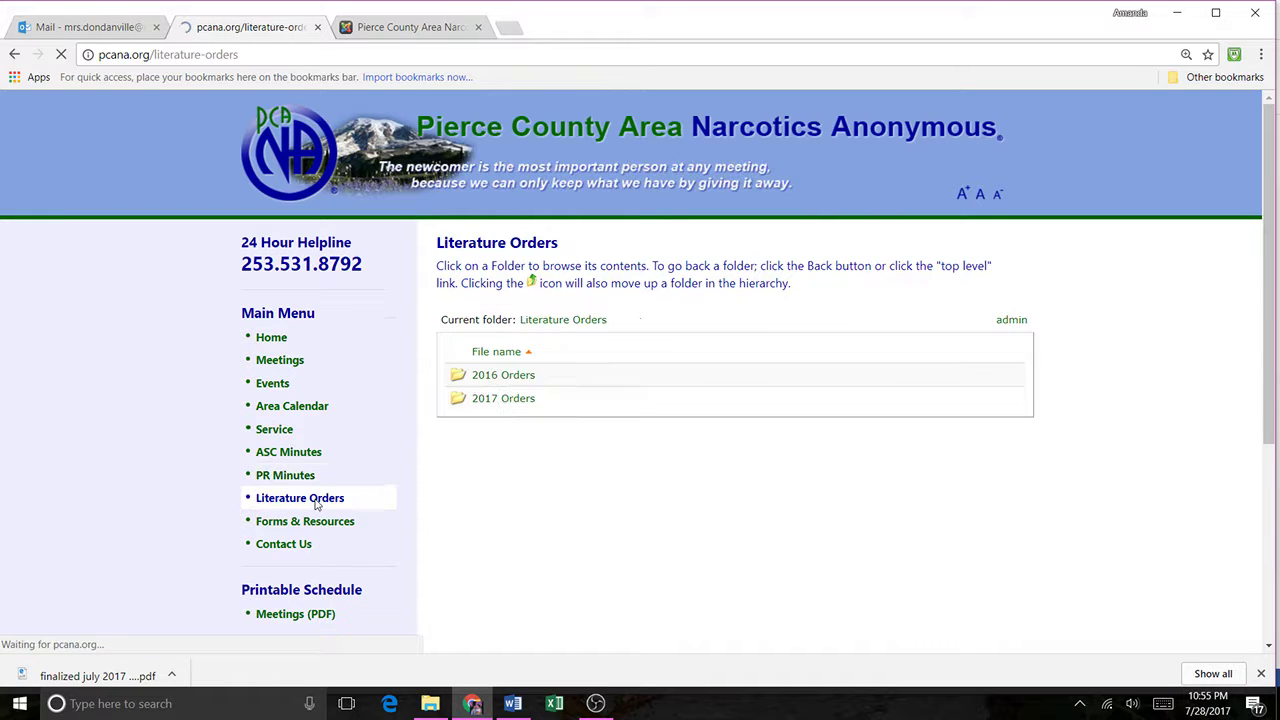
left_click(318, 524)
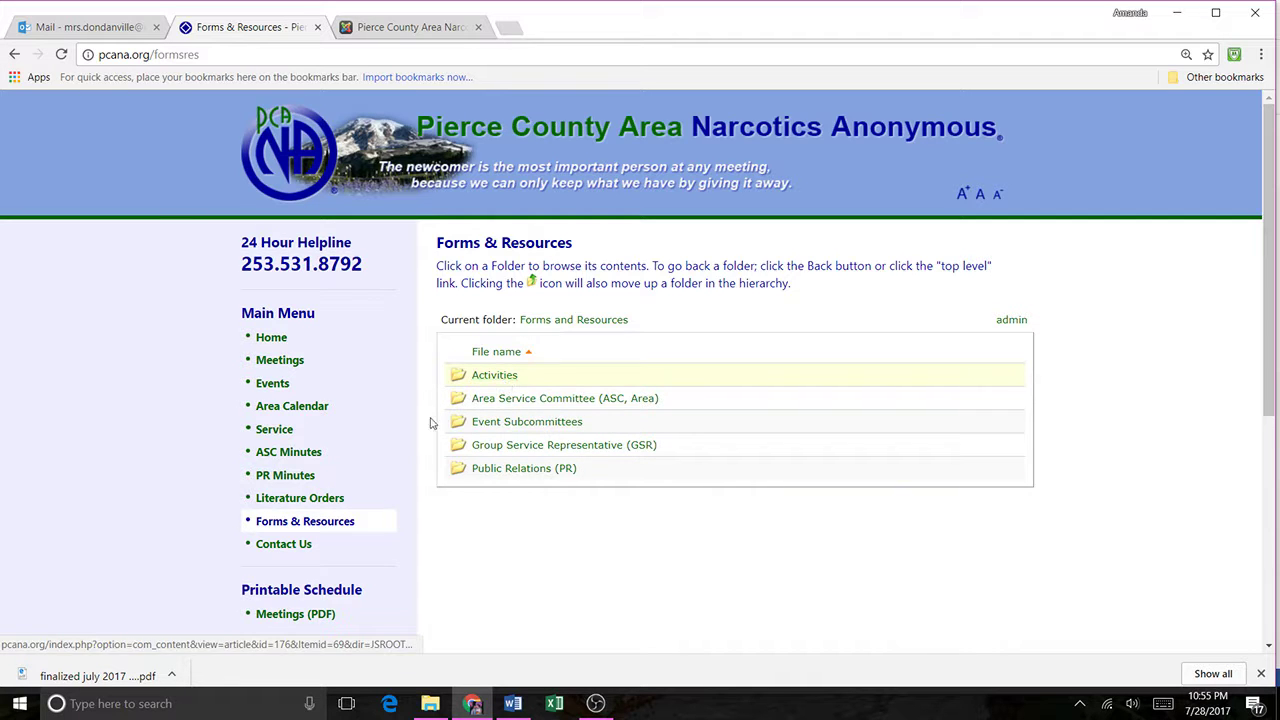
Step: Compare the ASC Minutes page with the PR Minutes page and open its 2017 Minutes folder
left_click(287, 462)
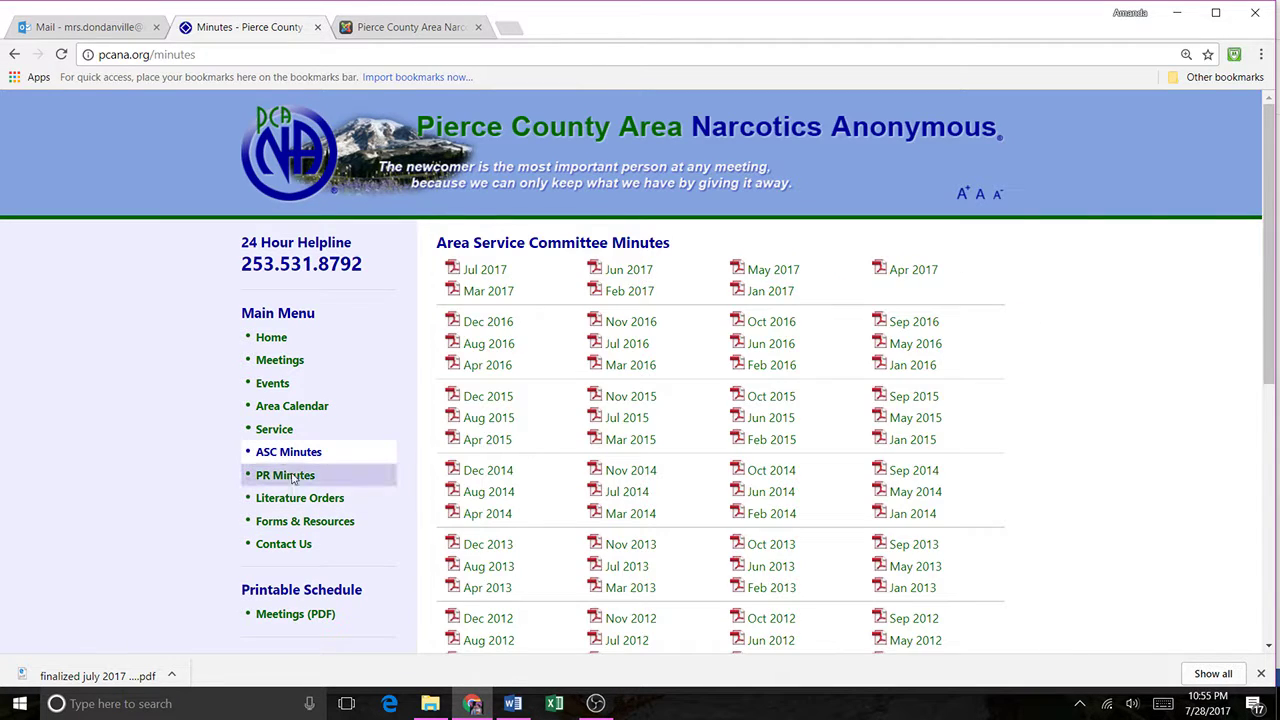
left_click(287, 475)
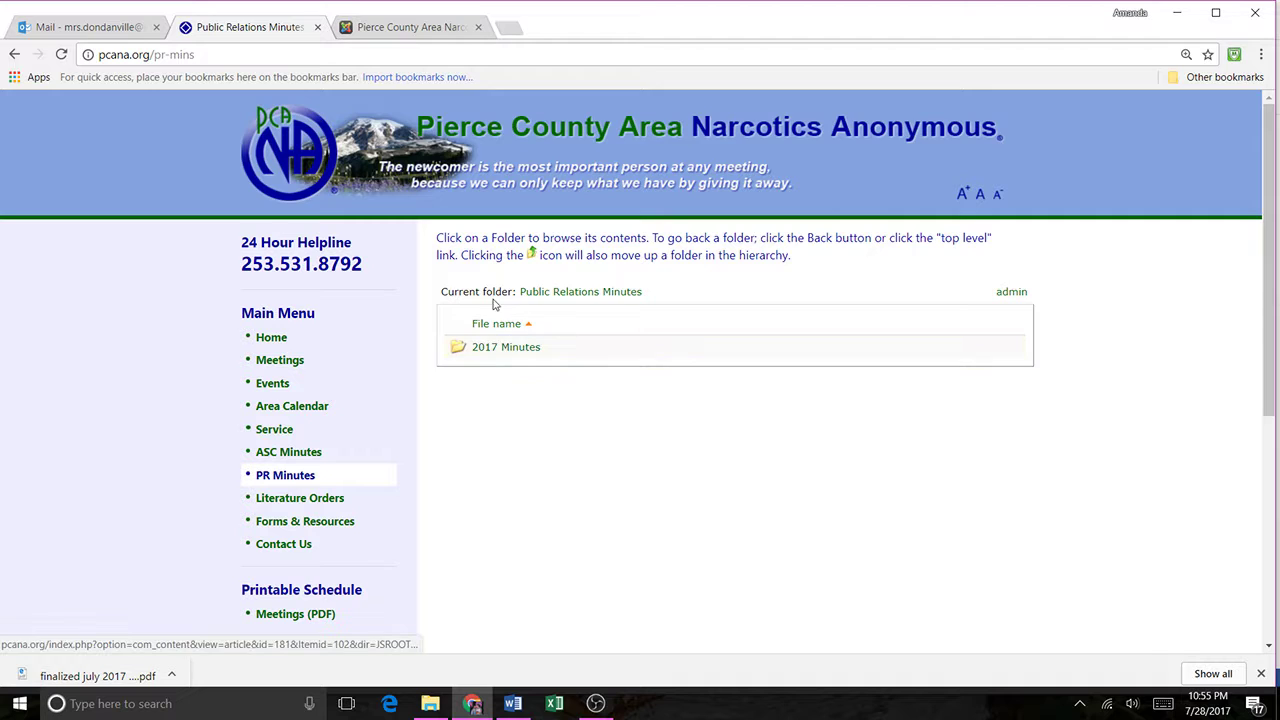
left_click(491, 352)
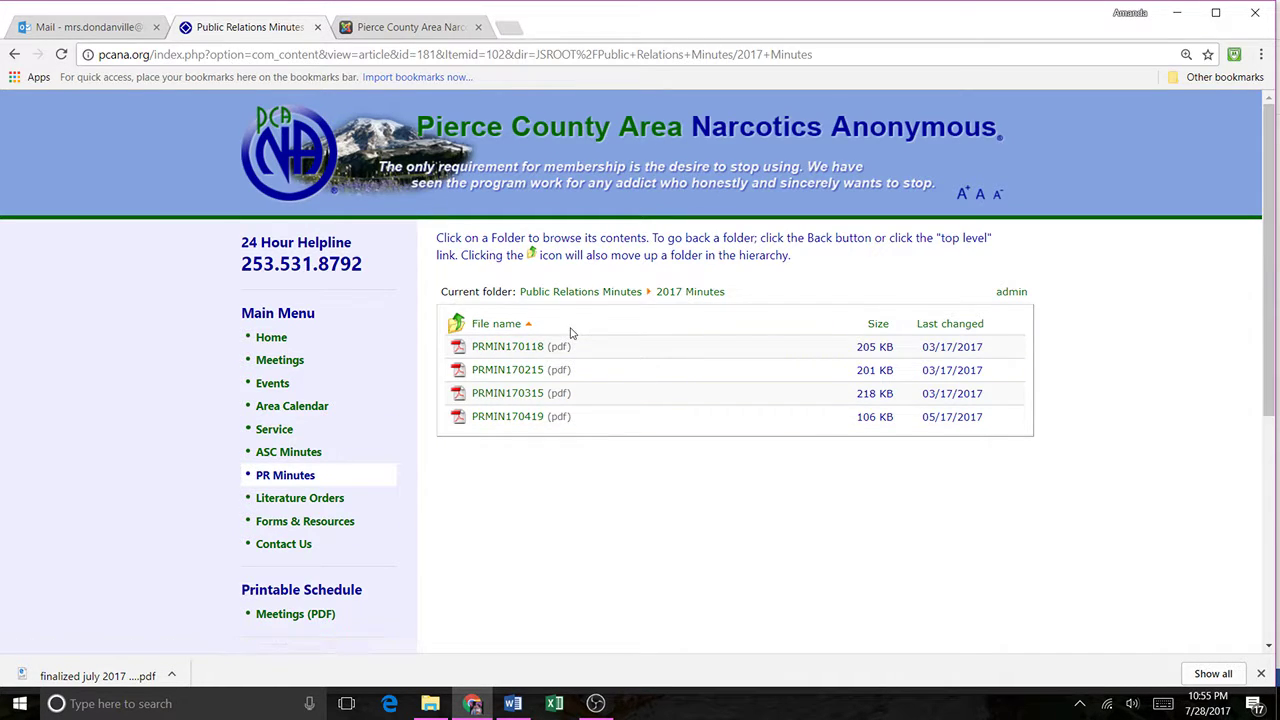
Step: Find the jsmallfib plugin in the Joomla Plugin Manager, and return to the public 2017 Minutes folder listing
left_click(391, 30)
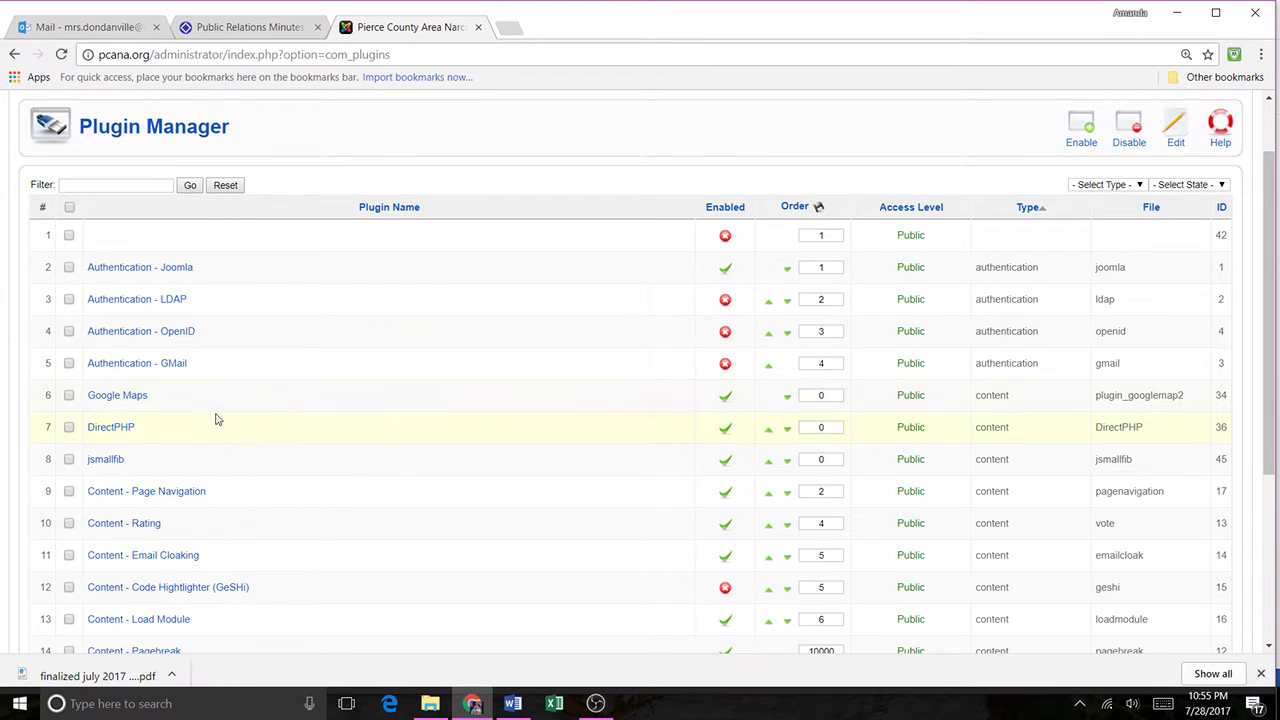
mouse_move(293, 163)
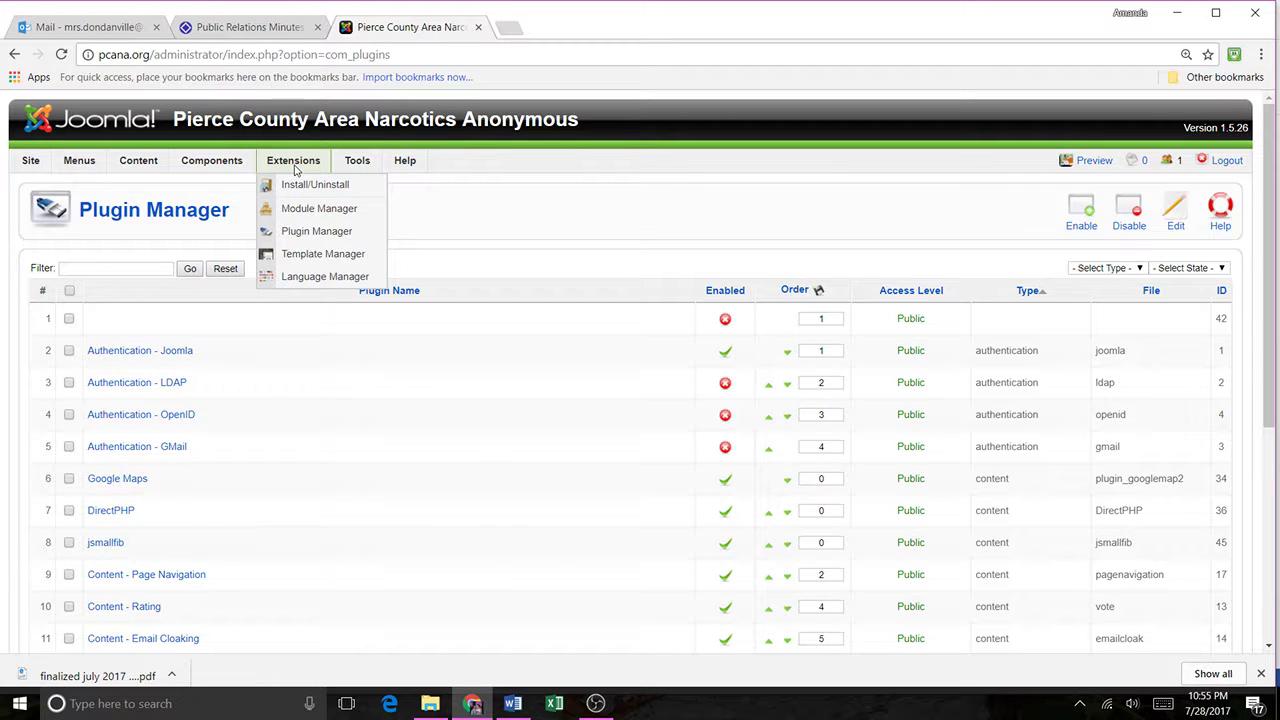
left_click(326, 232)
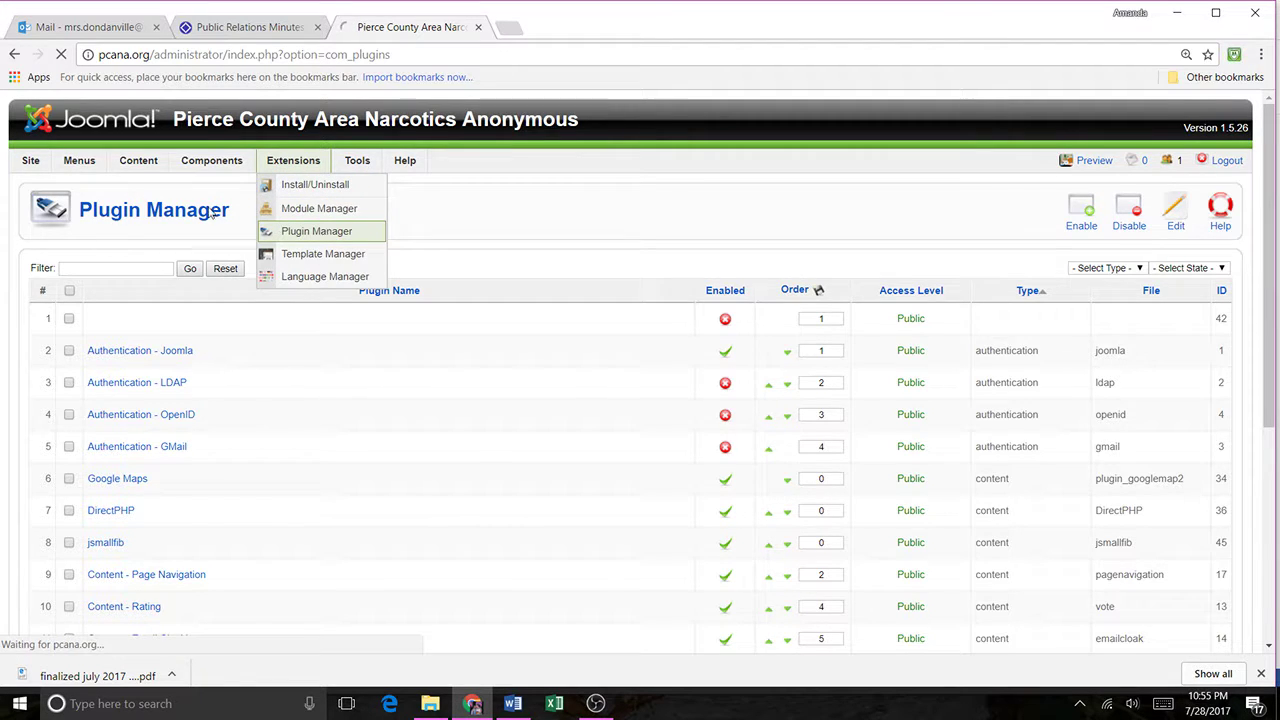
scroll(269, 331, "down", 2)
scroll(224, 427, "up", 2)
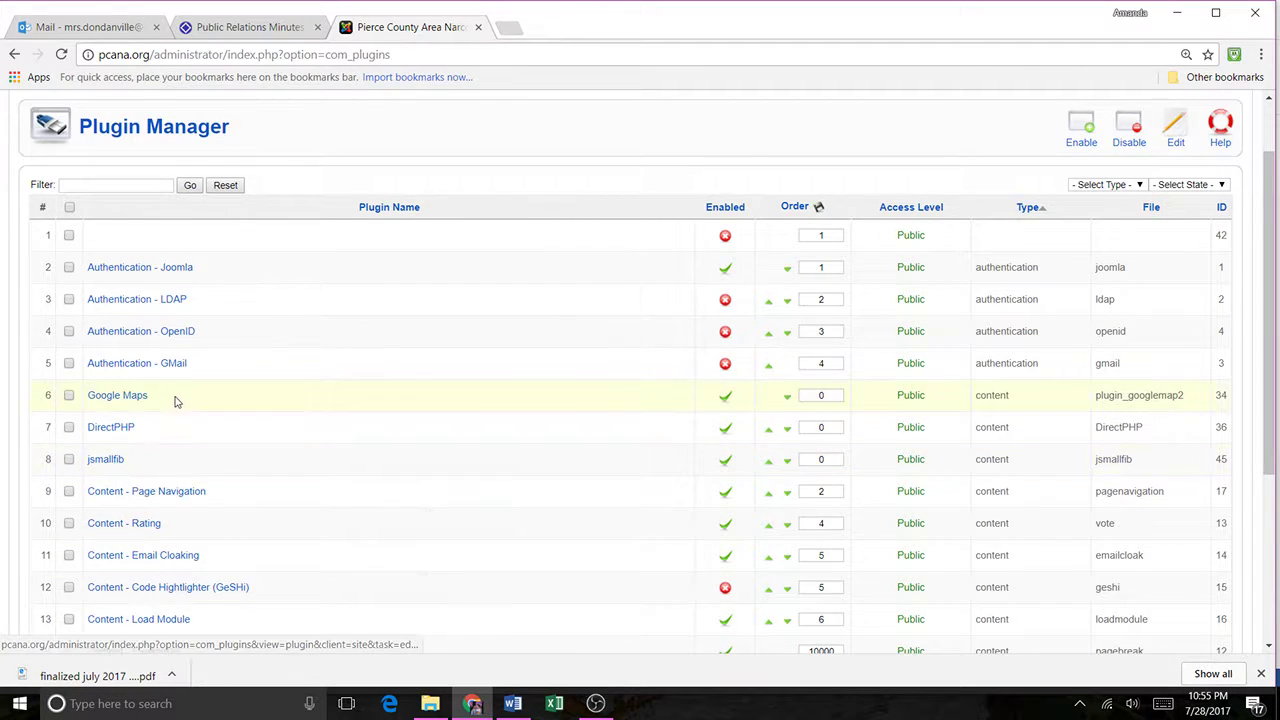
scroll(190, 420, "up", 1)
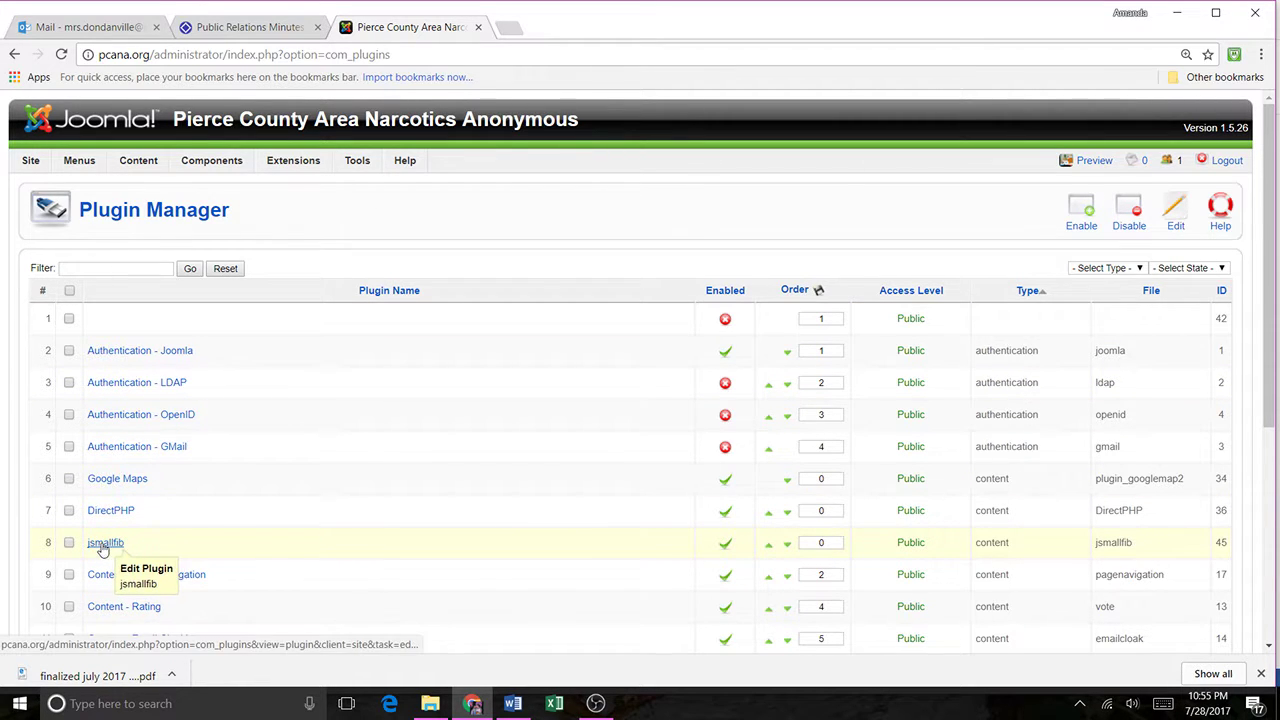
scroll(360, 337, "down", 2)
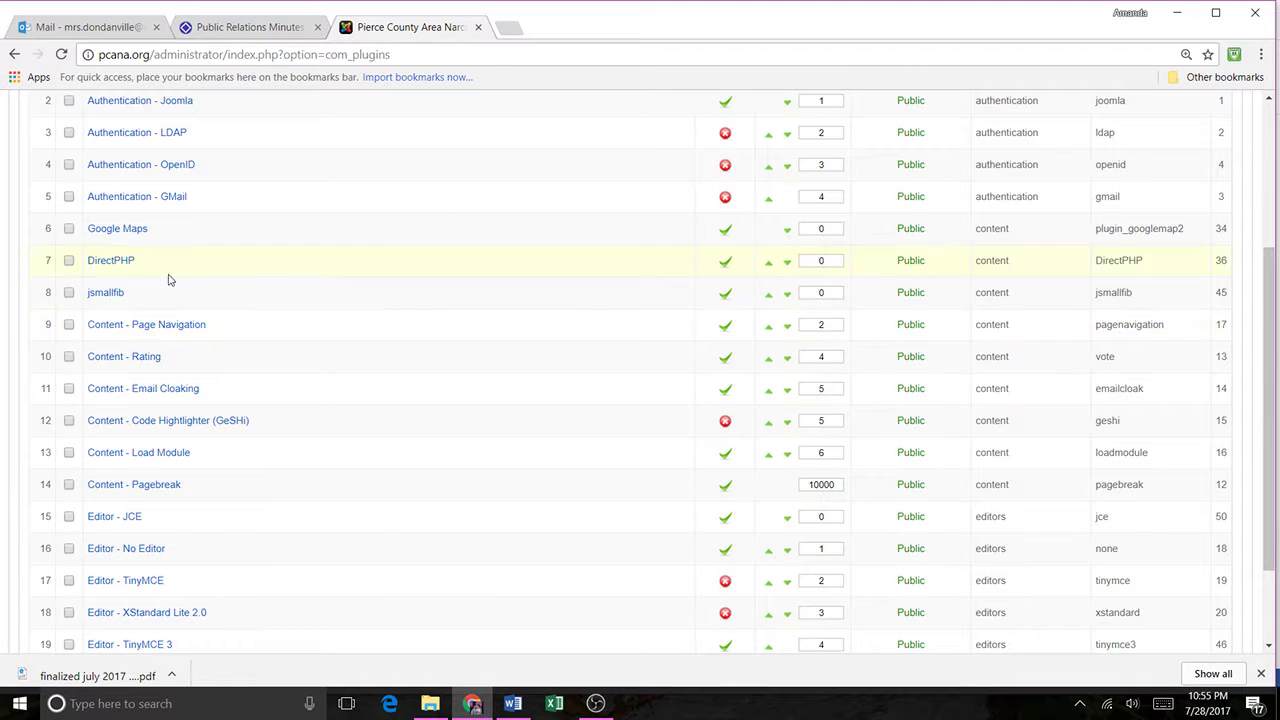
scroll(246, 314, "up", 2)
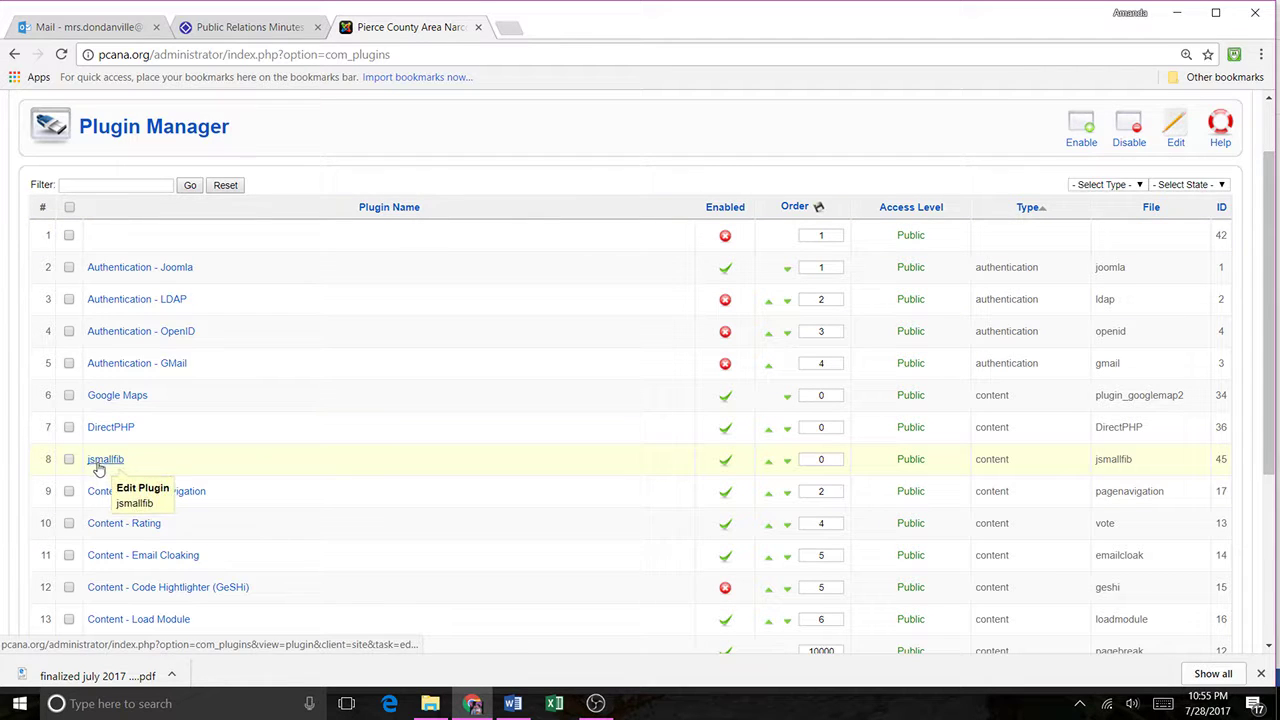
left_click(240, 27)
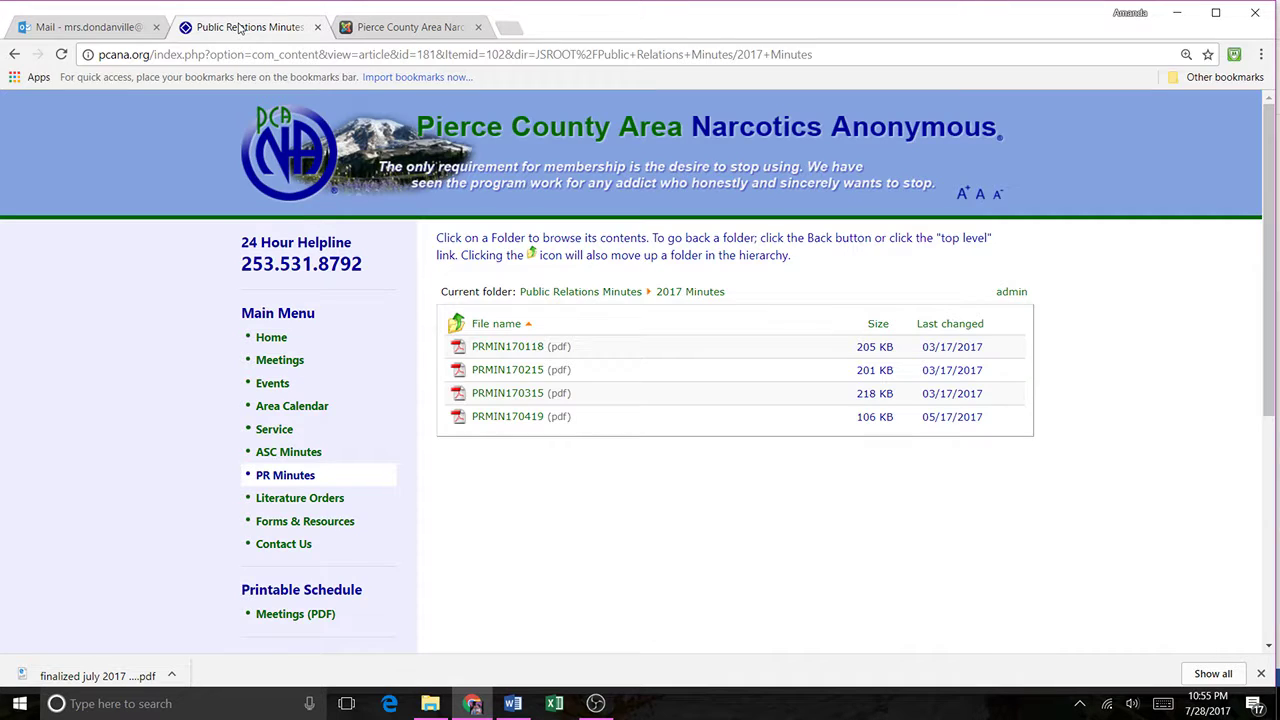
Step: Create a new article from the Joomla Article Manager and title it "Test 2"
left_click(387, 31)
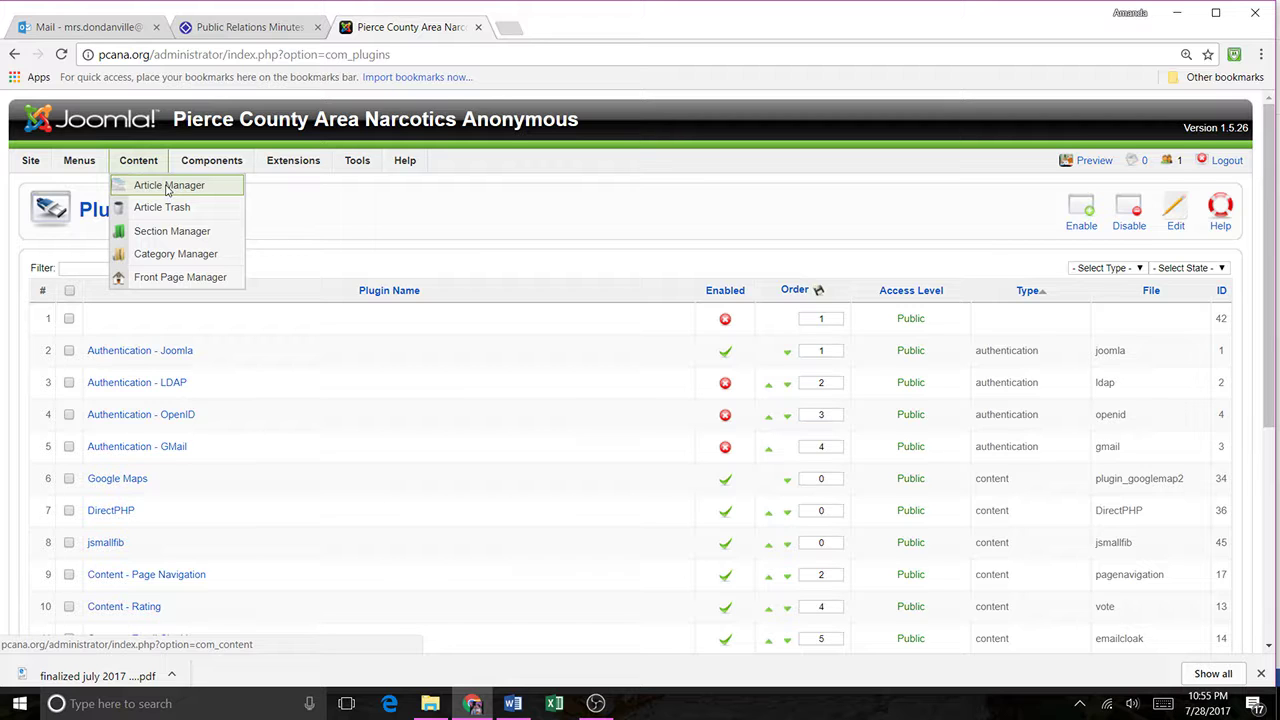
left_click(168, 190)
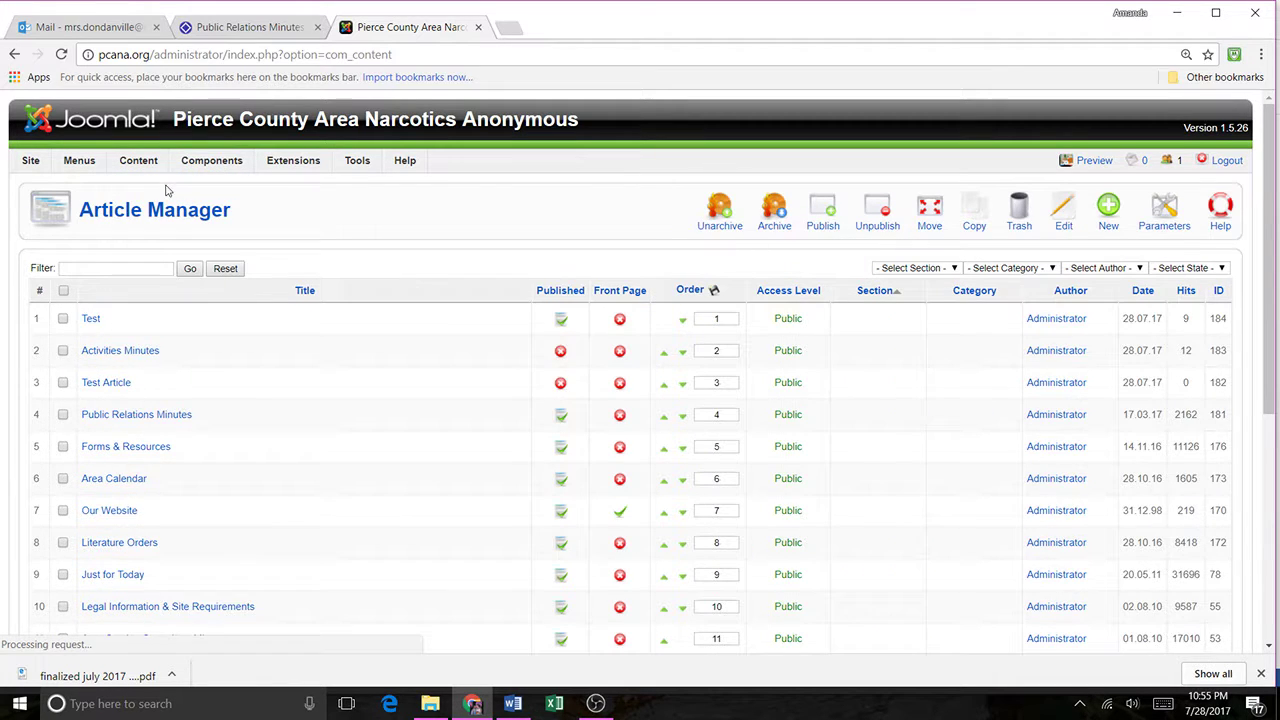
left_click(1112, 216)
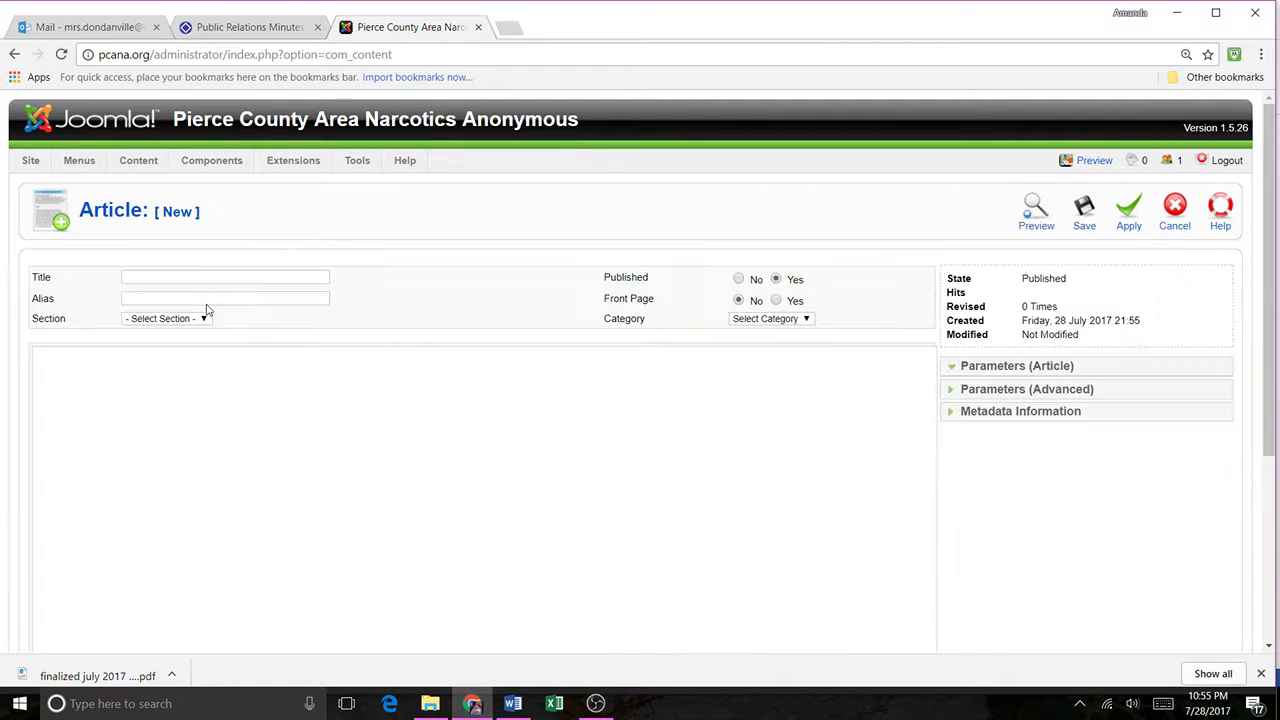
left_click(200, 276)
type("Tes")
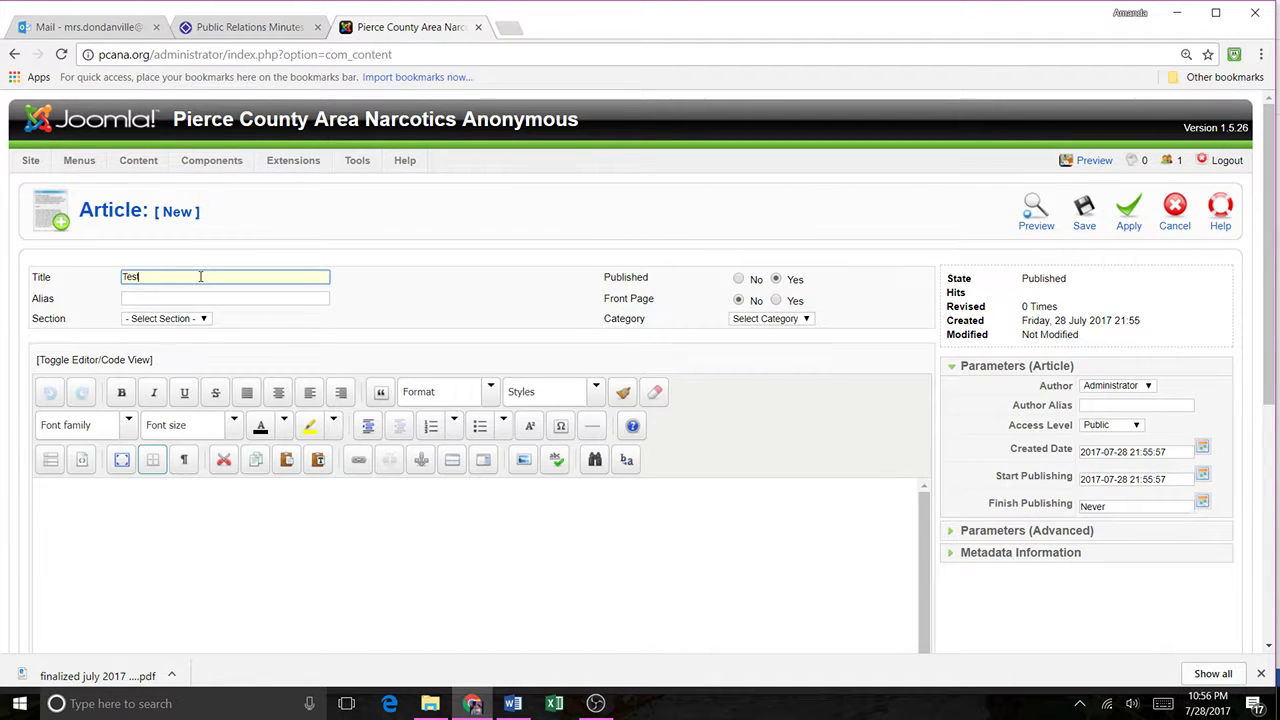
type("t 2")
Step: Assign the article to the Uncategorised section and keep its Front Page setting at No
left_click(195, 322)
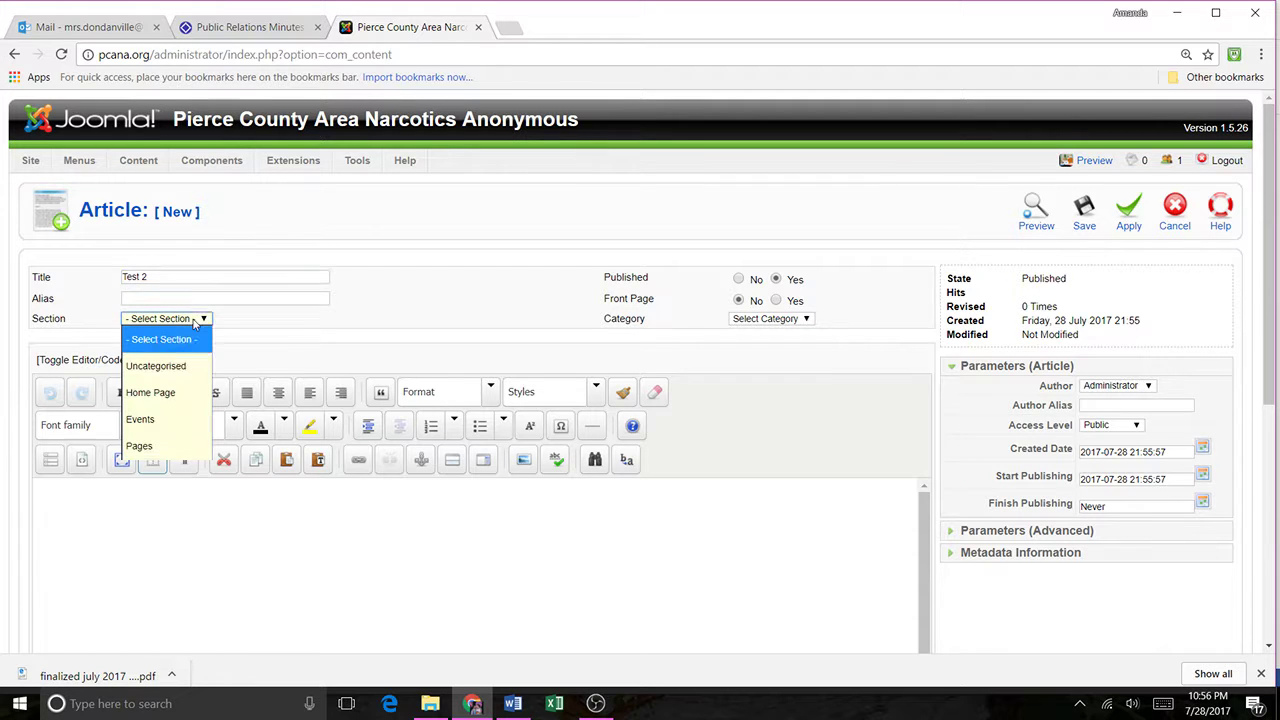
left_click(178, 368)
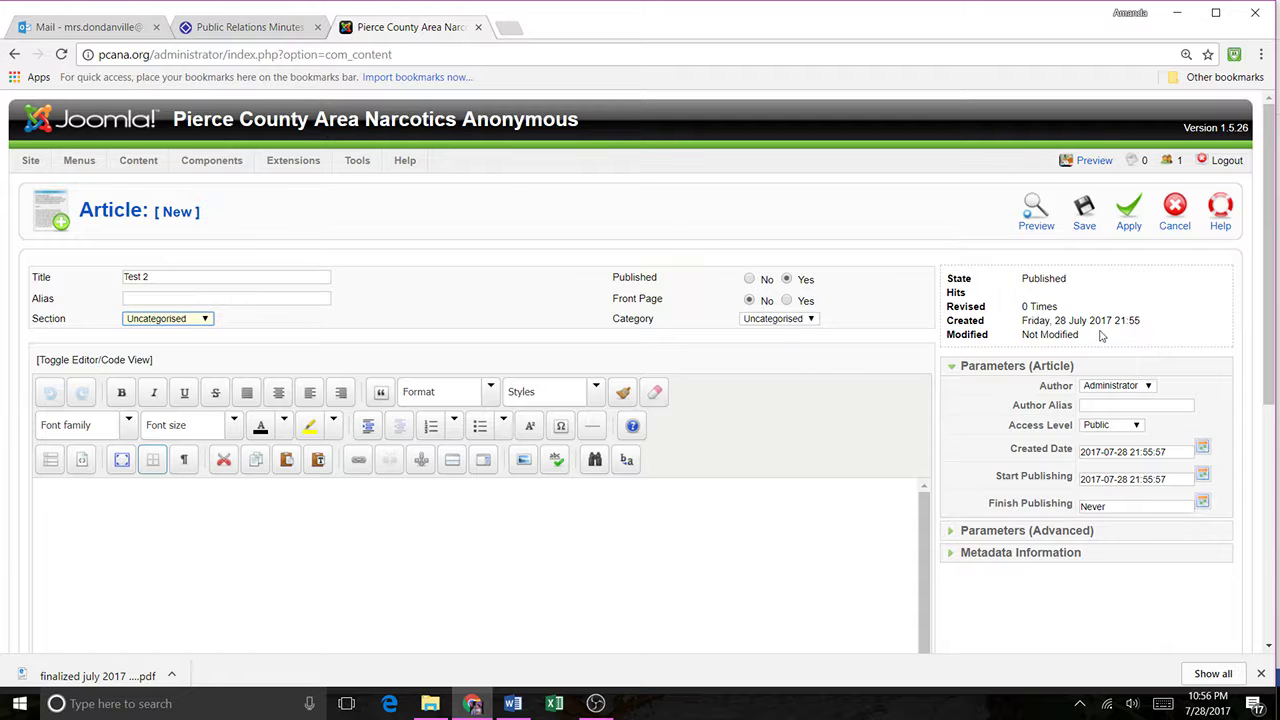
left_click(750, 301)
Step: Copy the tag "{jsmallfib [Public Relations Minutes]}" from the TLC Tech Help document in Word and paste it into the article body
left_click(513, 703)
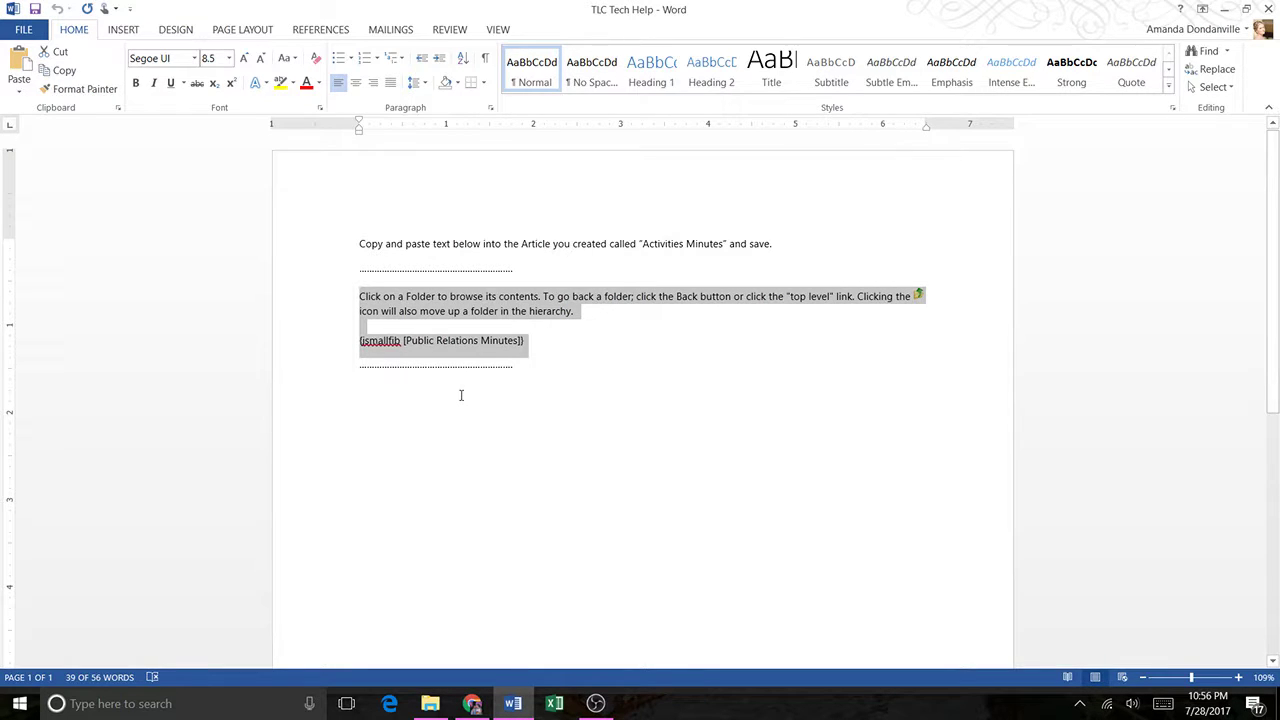
left_click(558, 382)
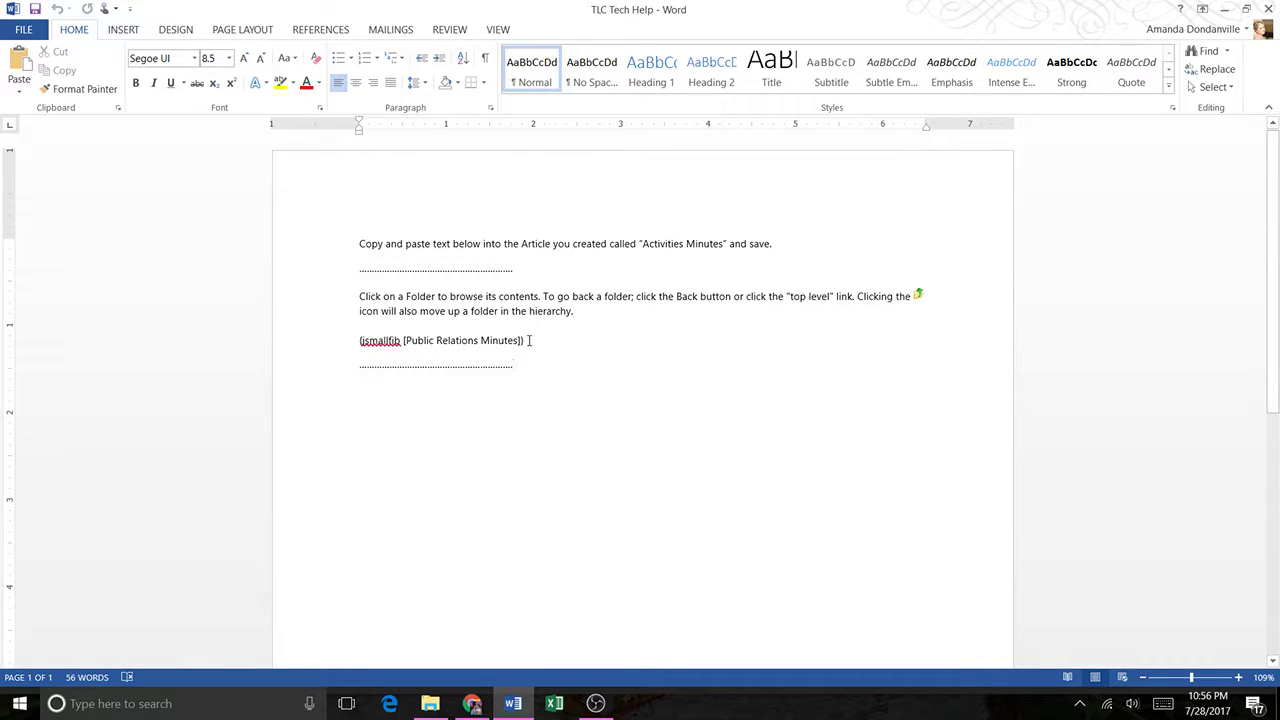
left_click_drag(529, 340, 359, 341)
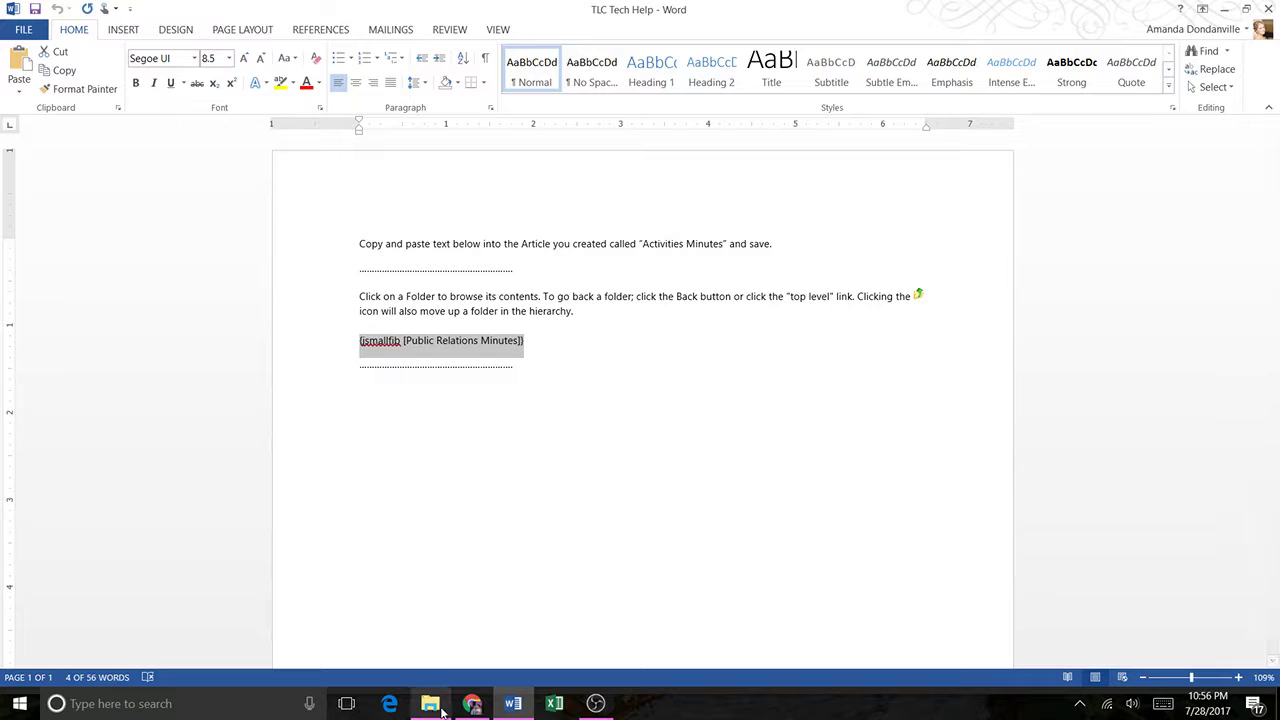
left_click(472, 703)
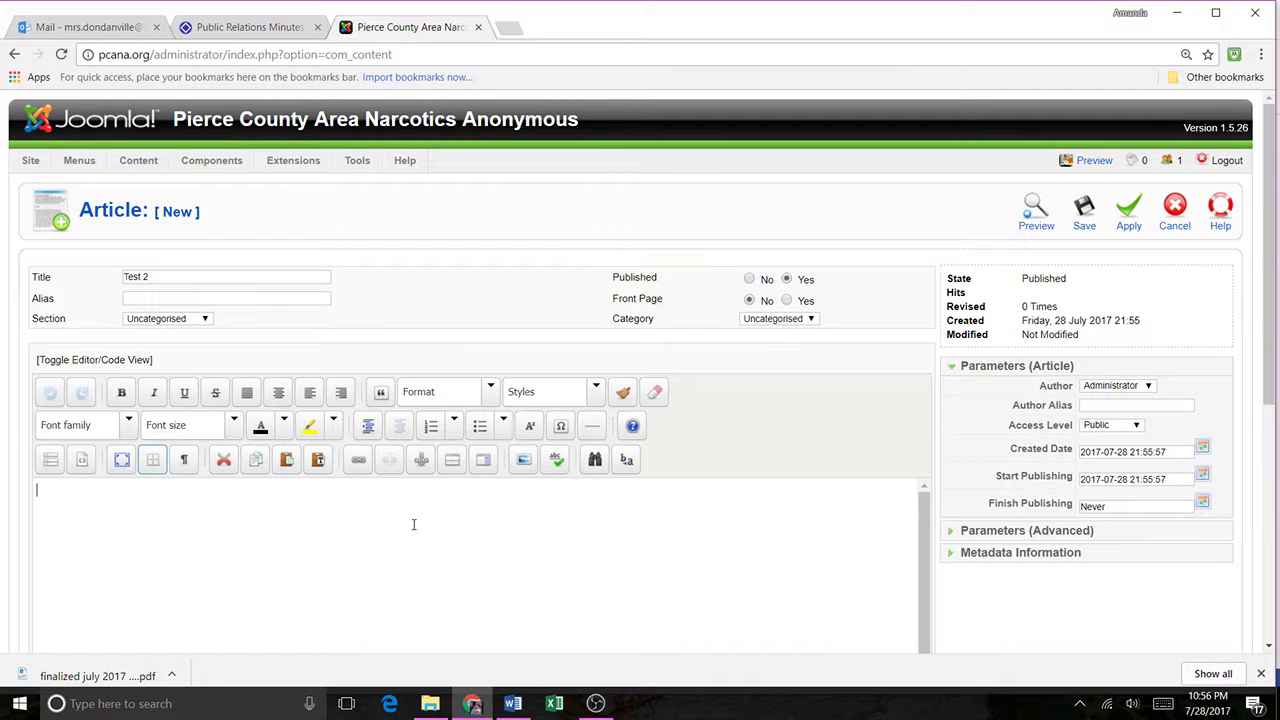
type("{jsmallfib [Public Relations Minutes]}")
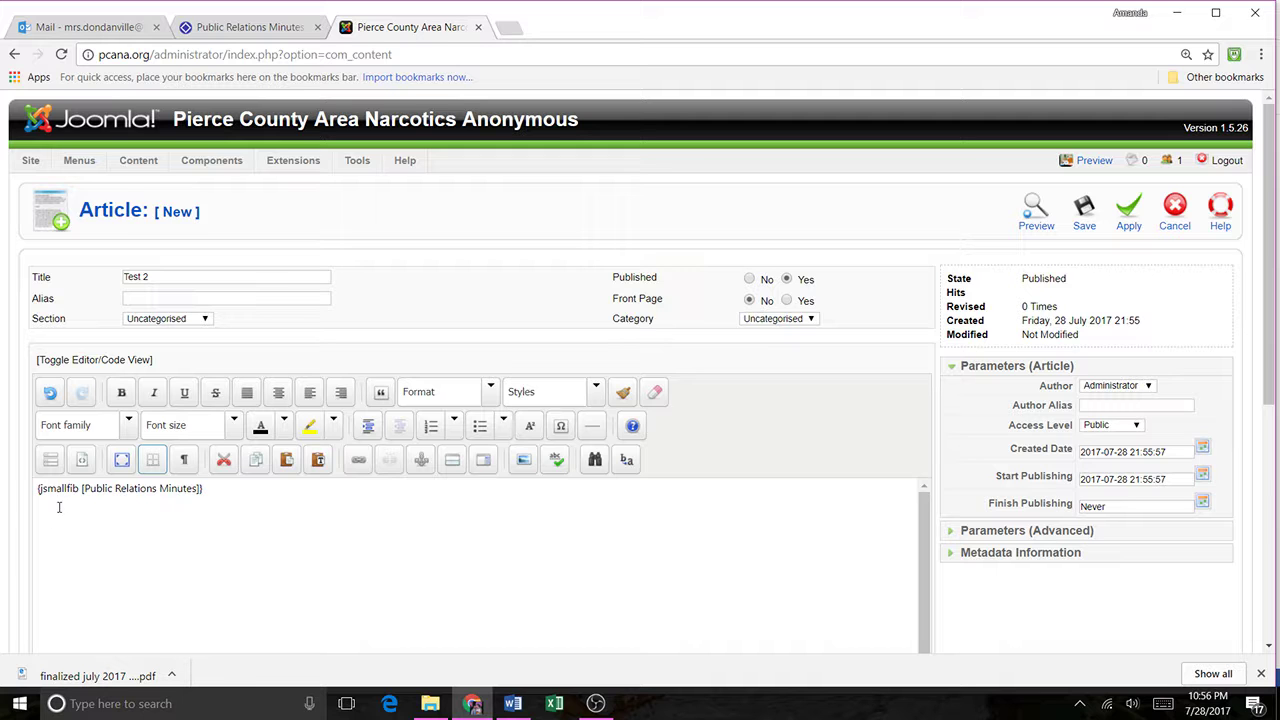
key("ctrl+plus")
key("ctrl+plus")
key("ctrl+plus")
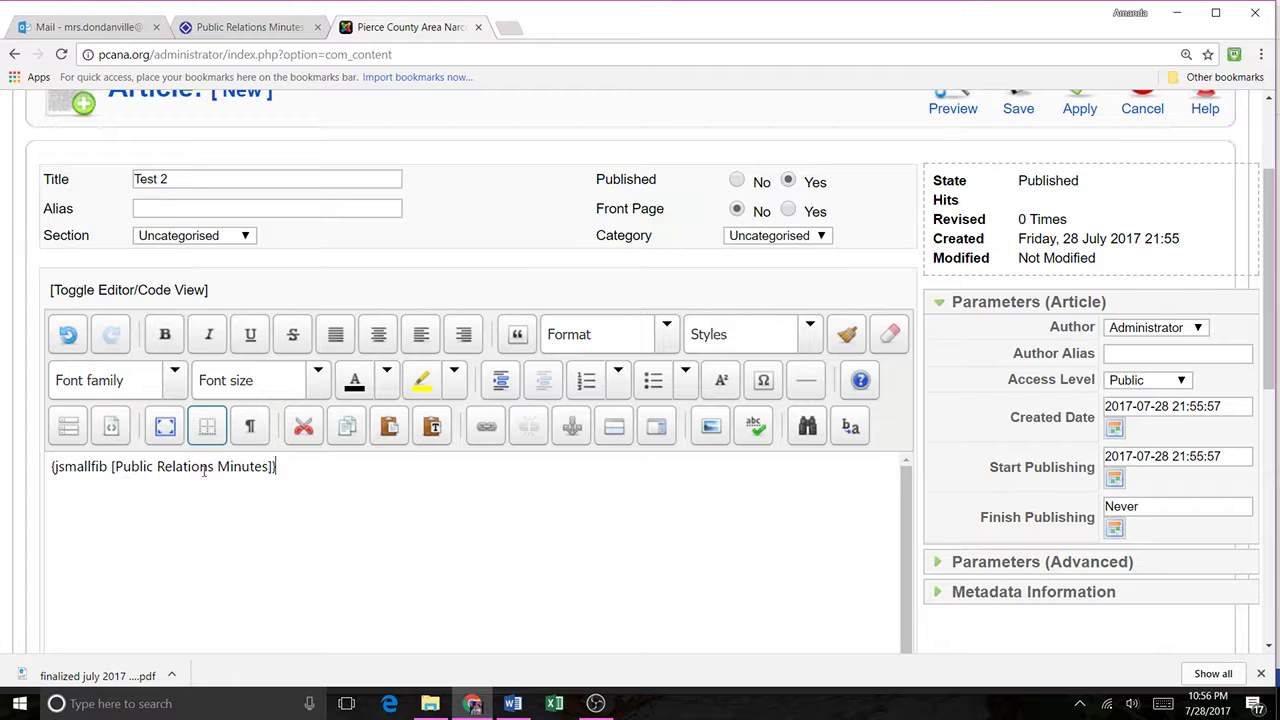
scroll(300, 486, "up", 2)
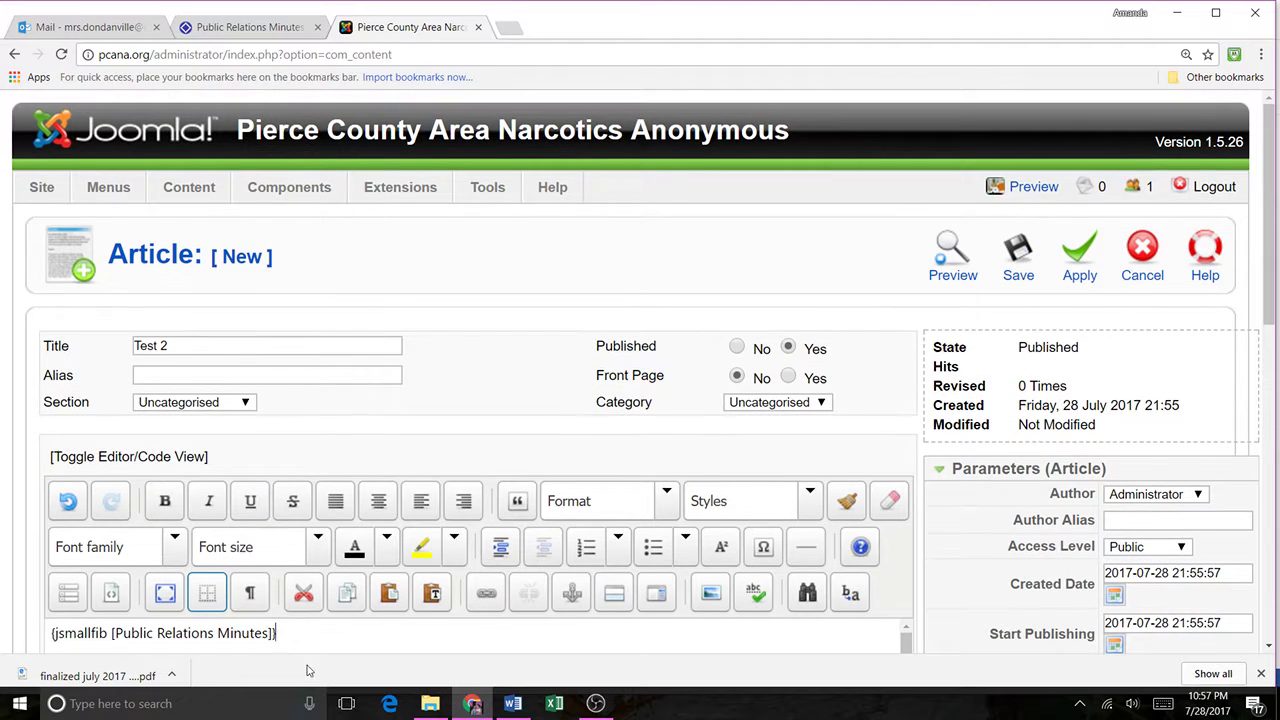
Step: Open the public PR Minutes page and examine its introductory text and the current folder name above the file list
left_click(229, 37)
scroll(297, 408, "down", 2)
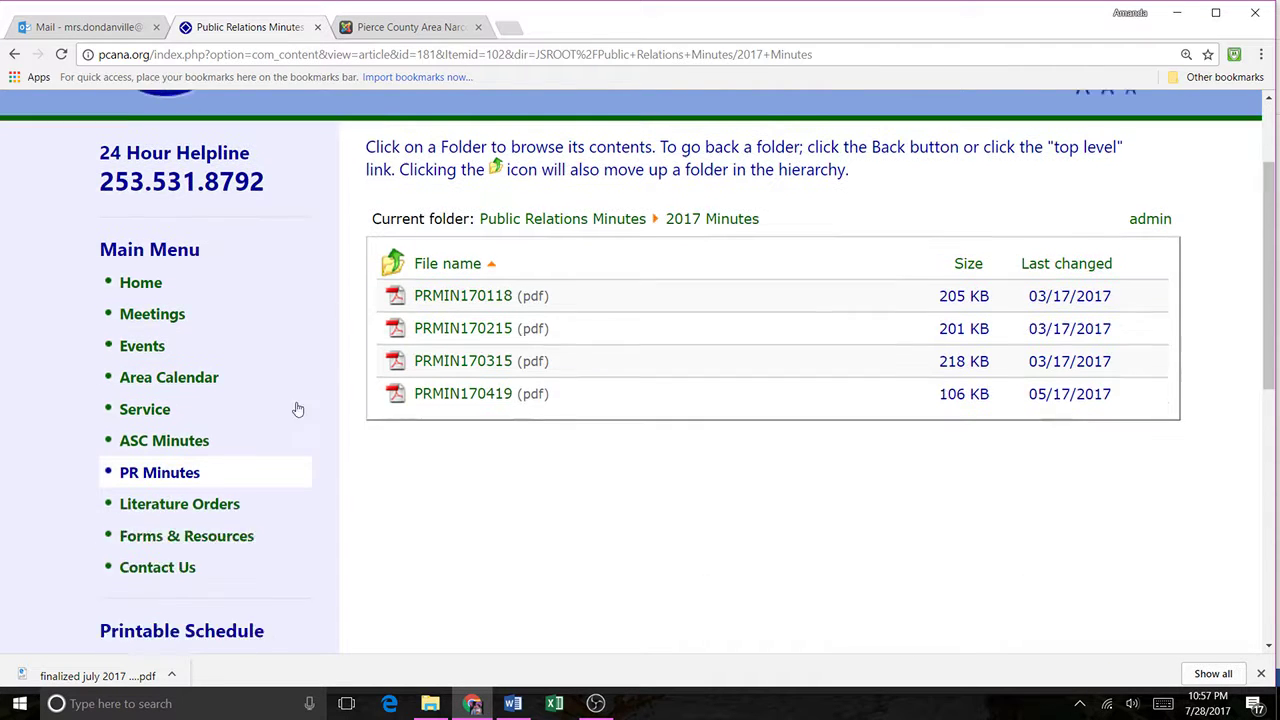
key("ctrl+plus")
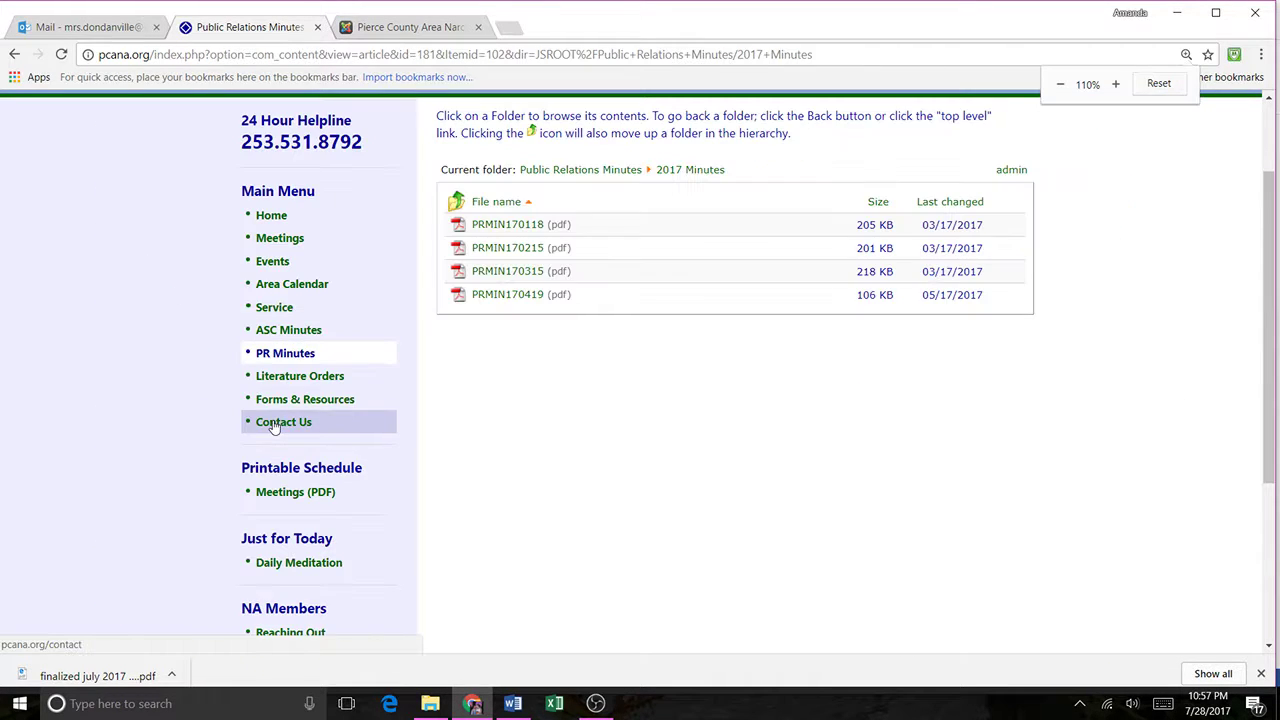
left_click(296, 356)
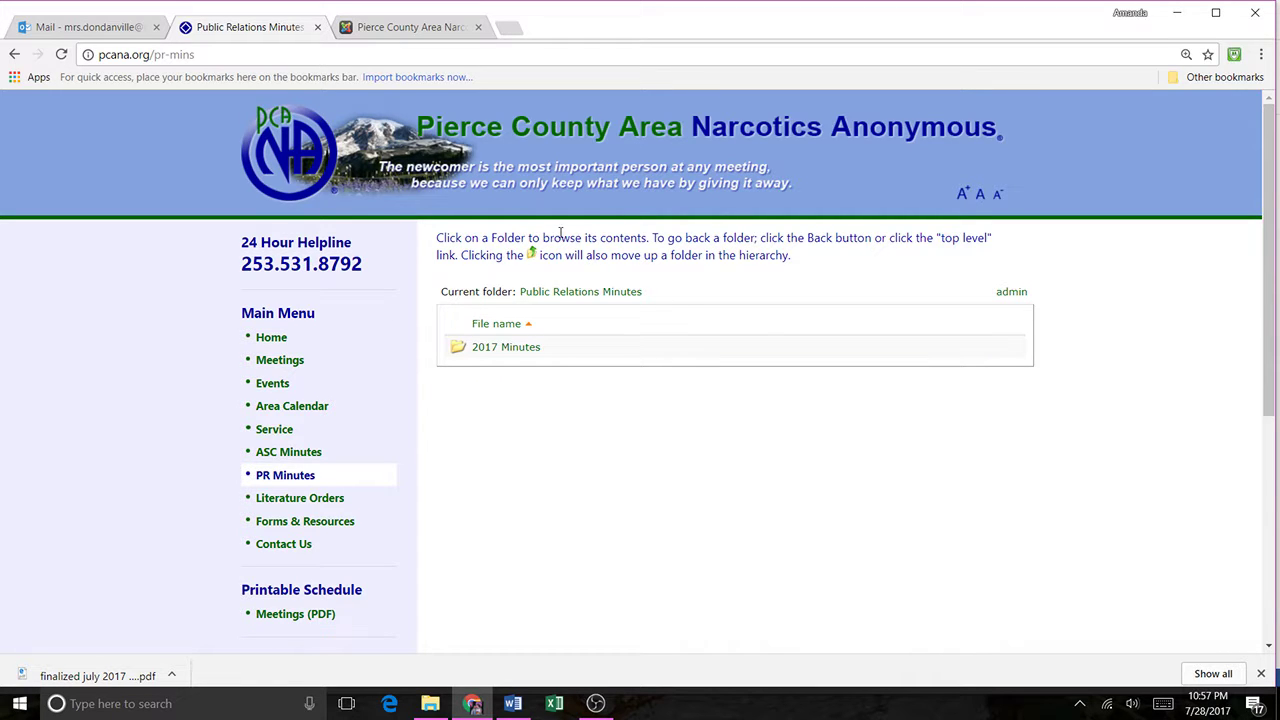
left_click_drag(796, 267, 436, 238)
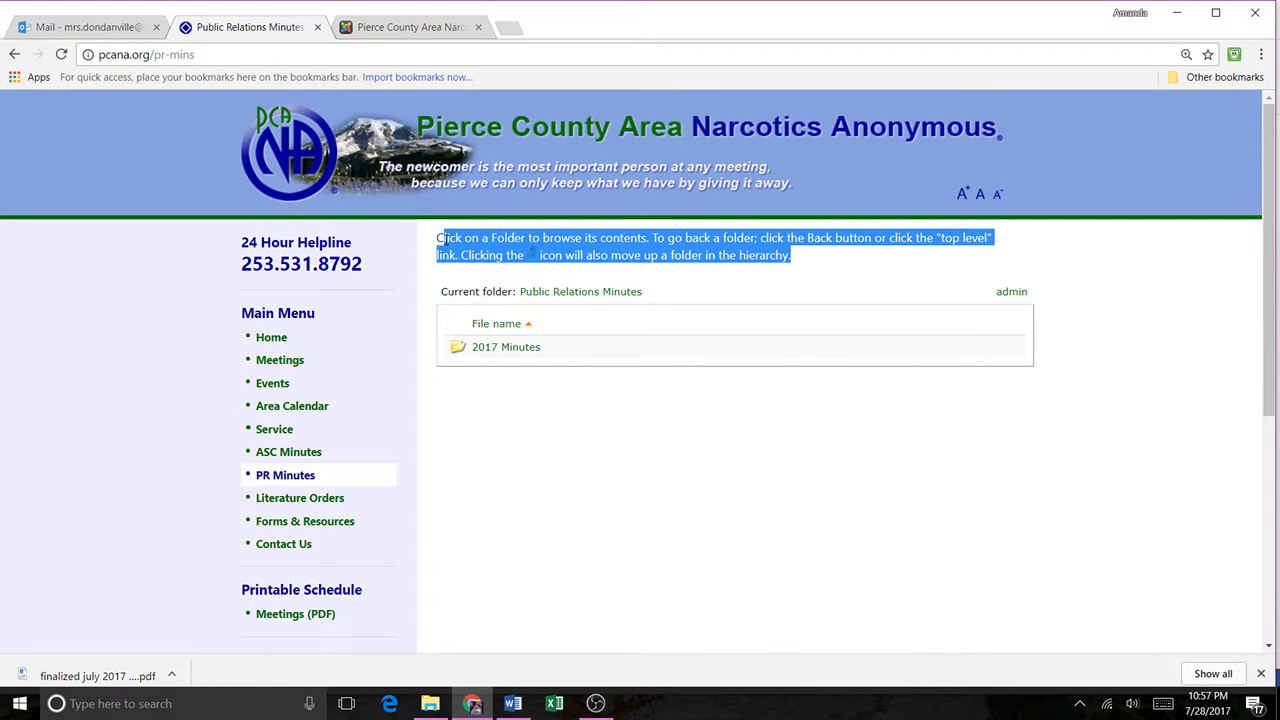
left_click(665, 282)
left_click_drag(665, 282, 402, 372)
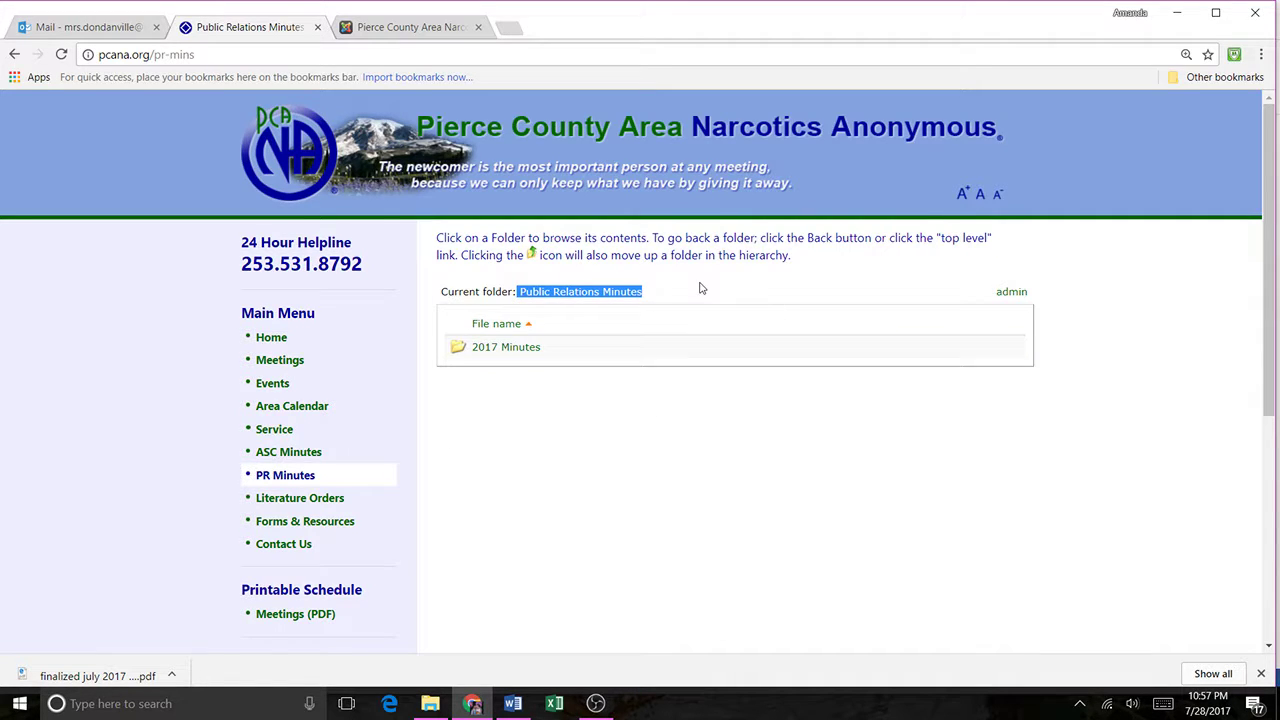
Step: Add the line "To access a folder click on ..kgtrakwgjrlkadjgkaw" above the jsmallfib tag in the Test 2 article and save the article
left_click(630, 398)
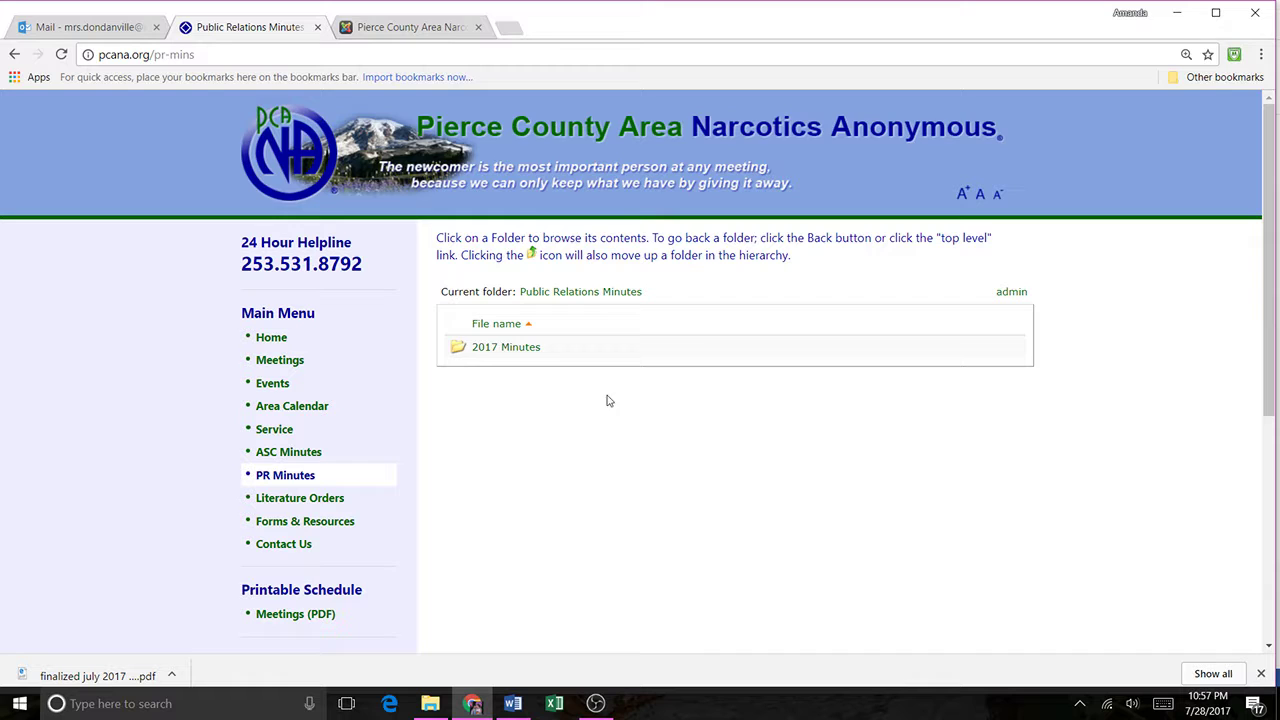
left_click(434, 30)
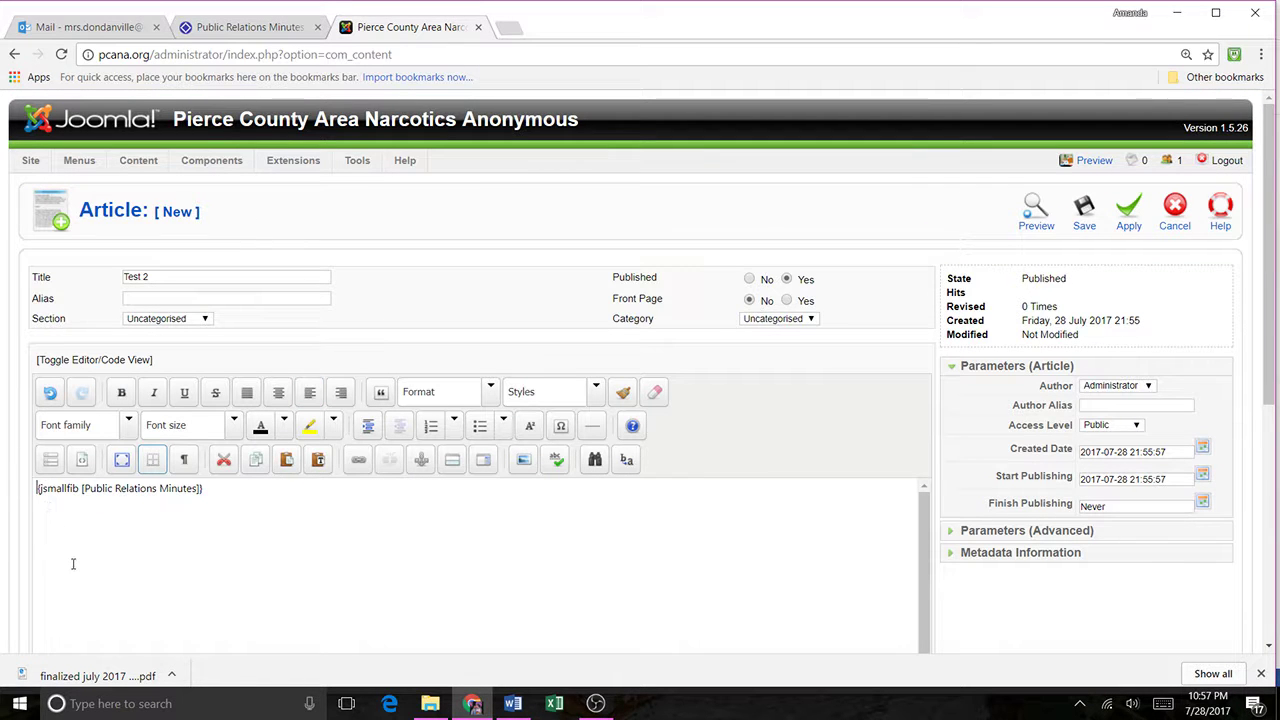
key("Return")
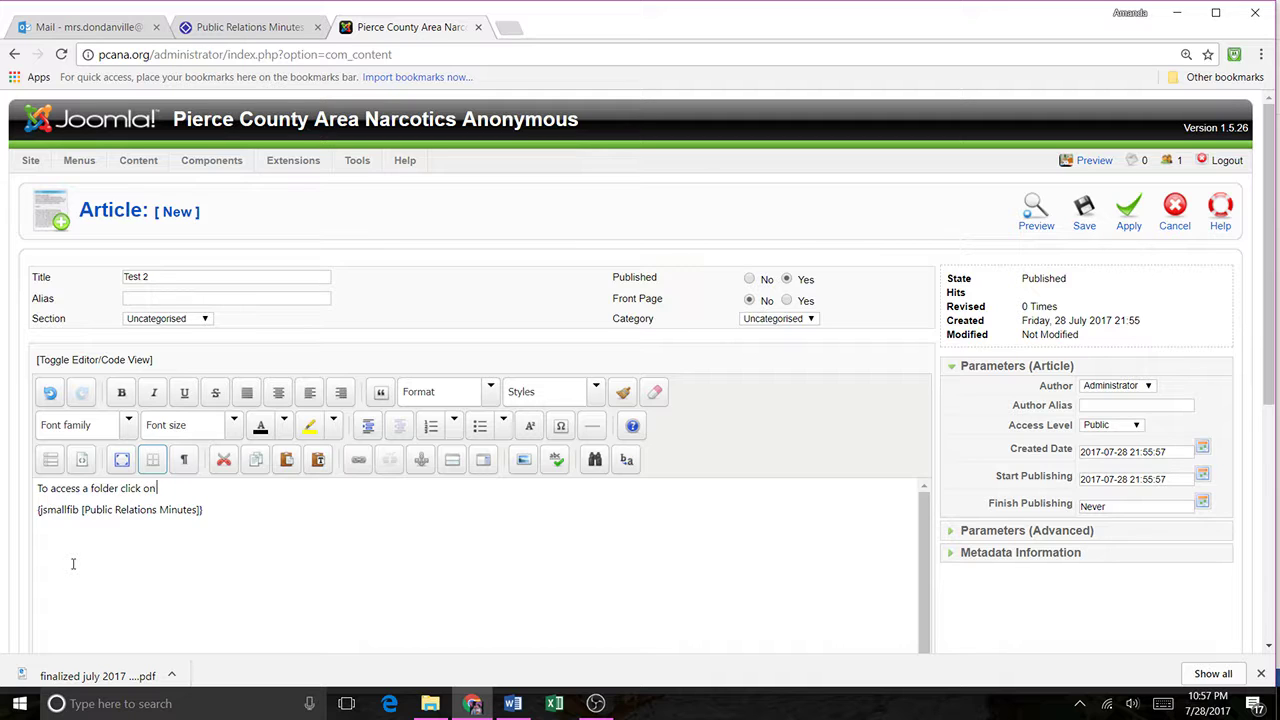
type("To access a folder click on ..kgtrakwgjrlkadjgkaw")
left_click(255, 28)
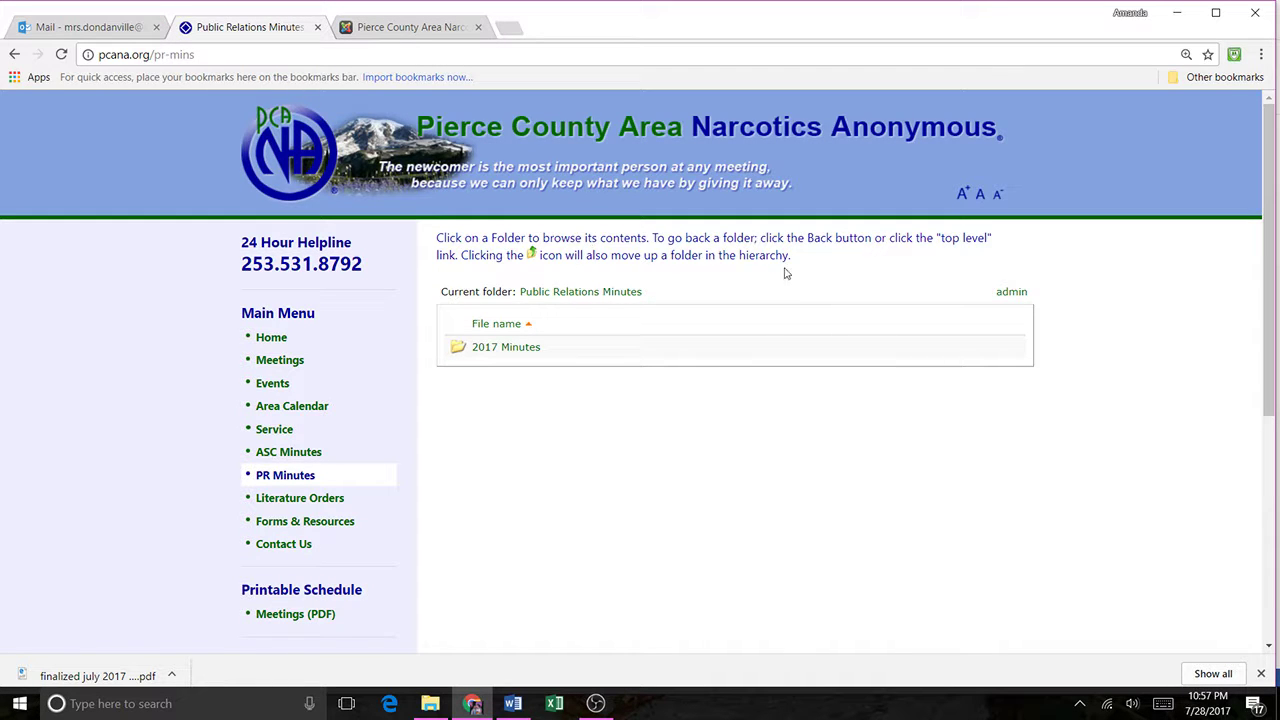
left_click(385, 30)
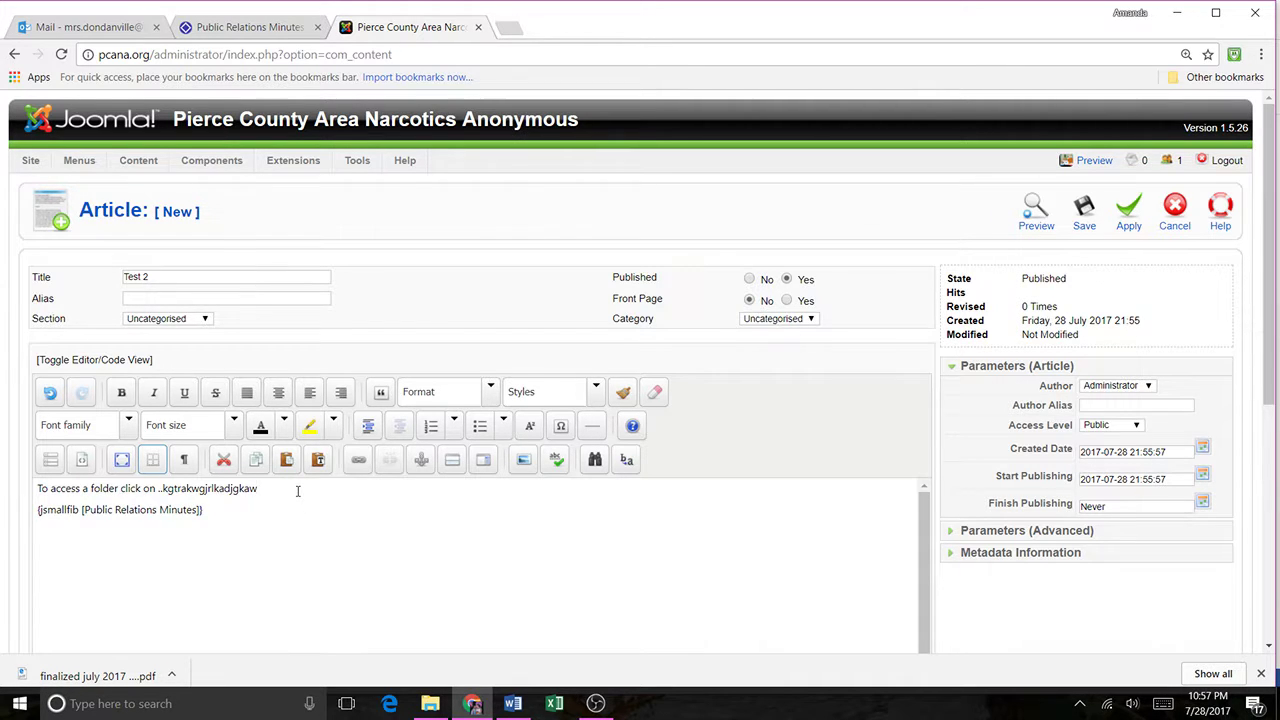
left_click(1085, 203)
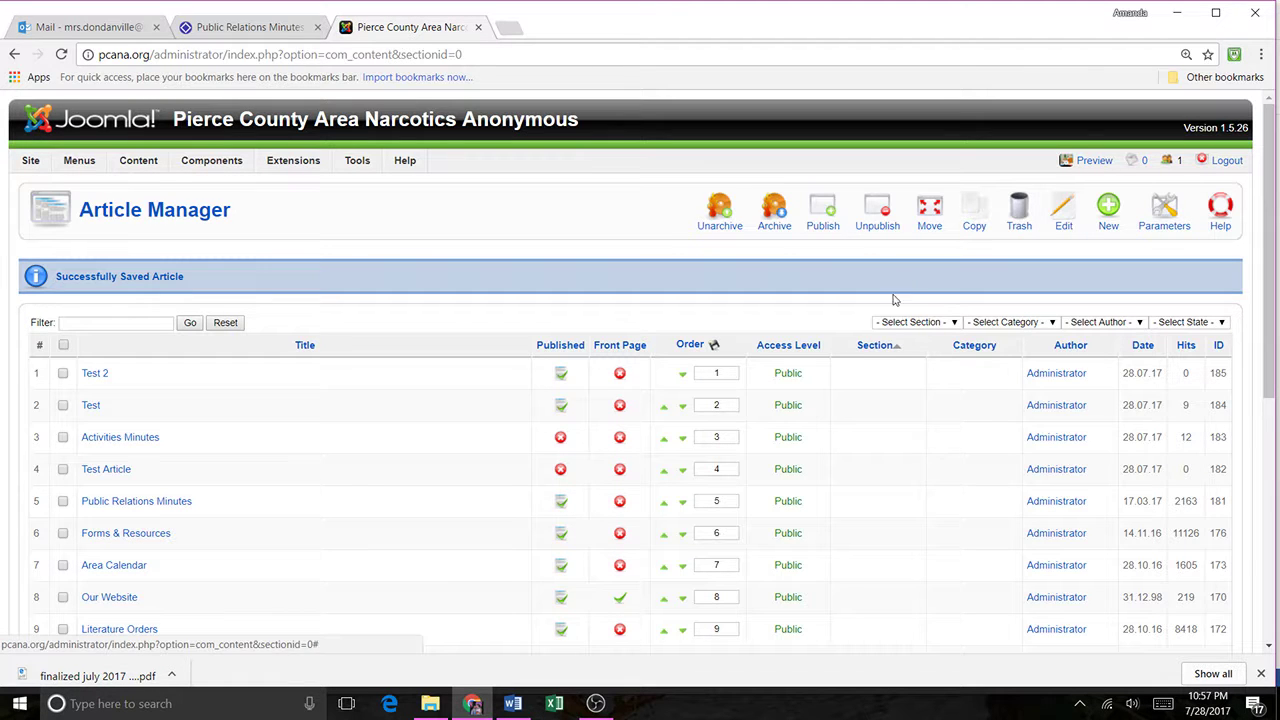
Step: Create a new Main Menu item using the Articles type Article Layout
mouse_move(104, 170)
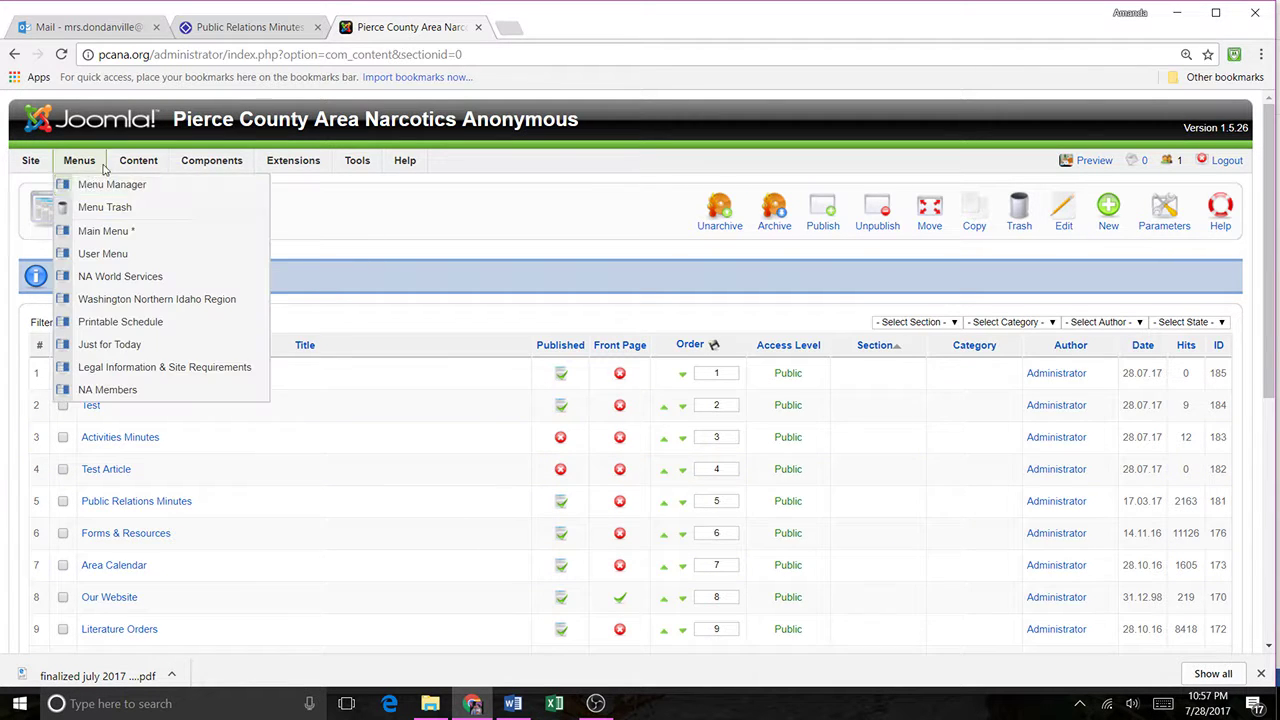
left_click(103, 231)
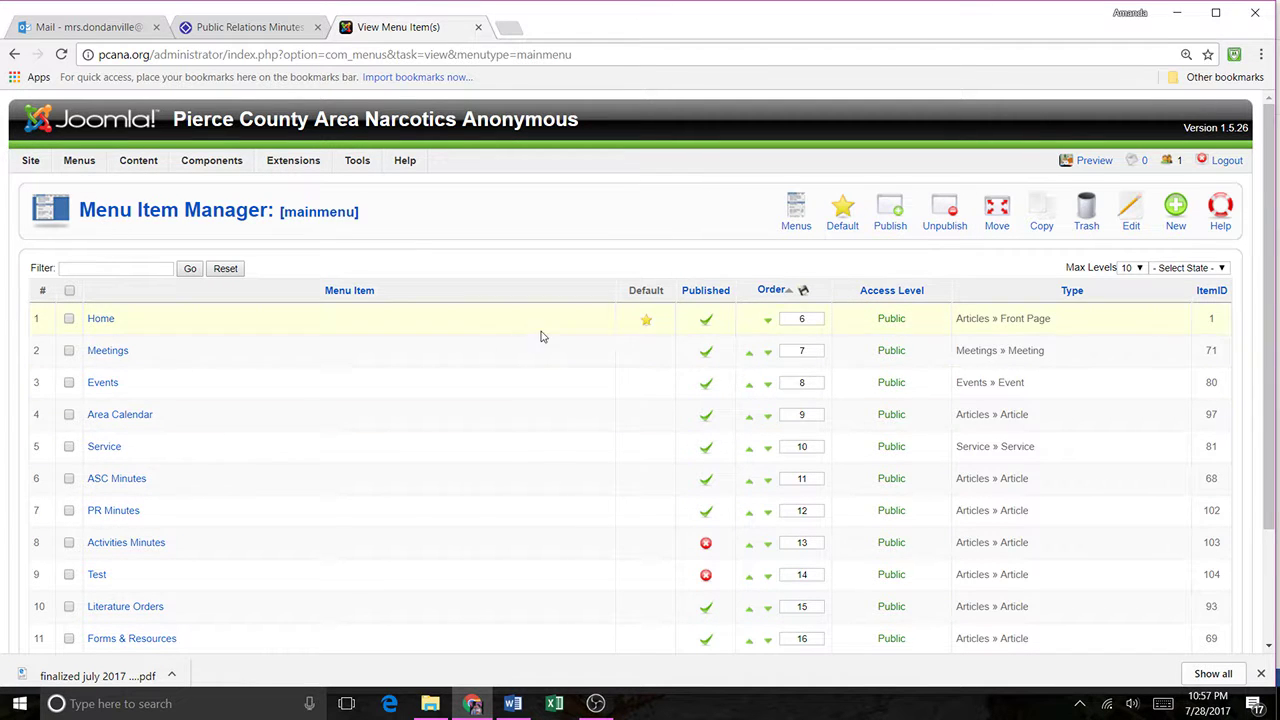
left_click(1176, 208)
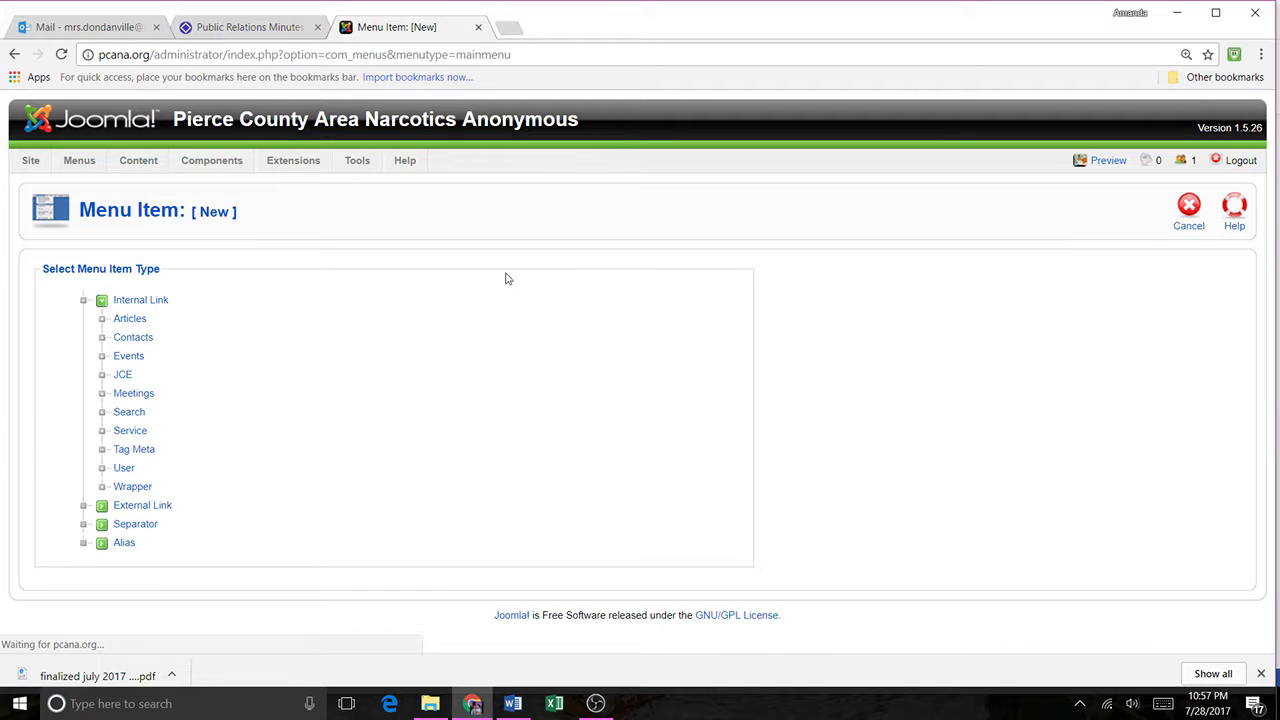
left_click(122, 320)
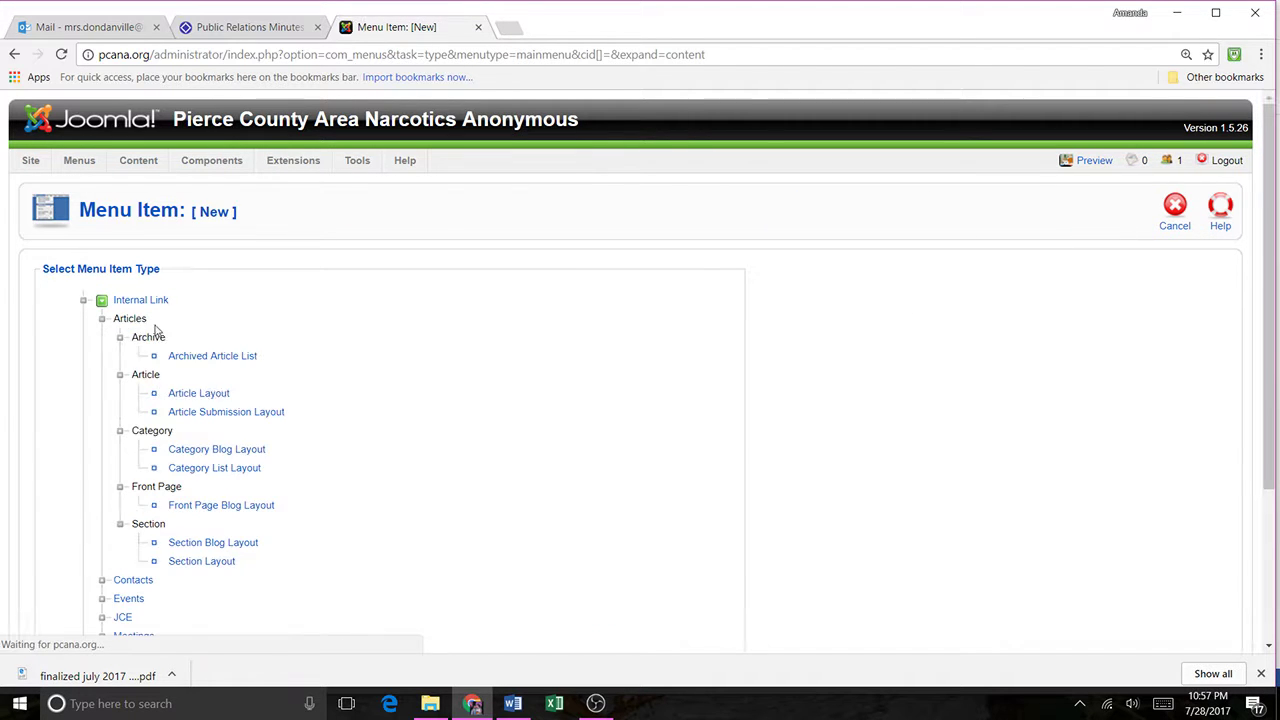
left_click(190, 393)
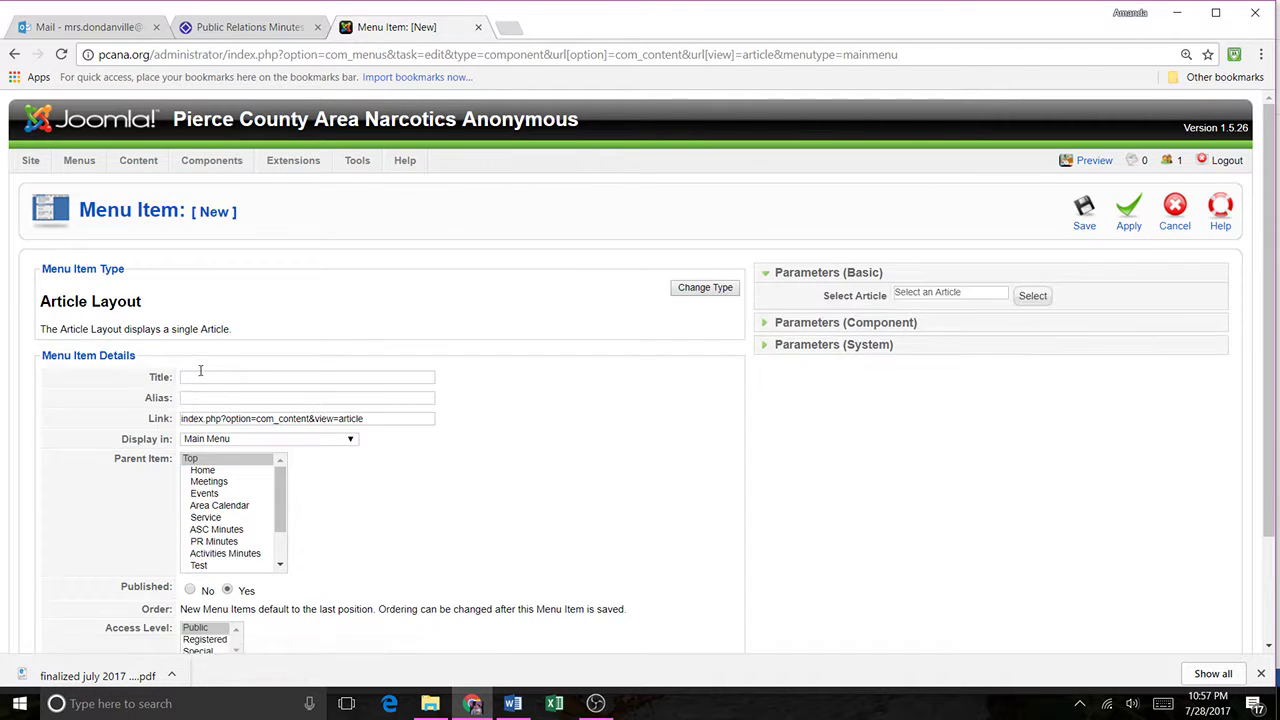
Step: Title the menu item "Test 2", link it to the Test 2 article and save it
left_click(218, 375)
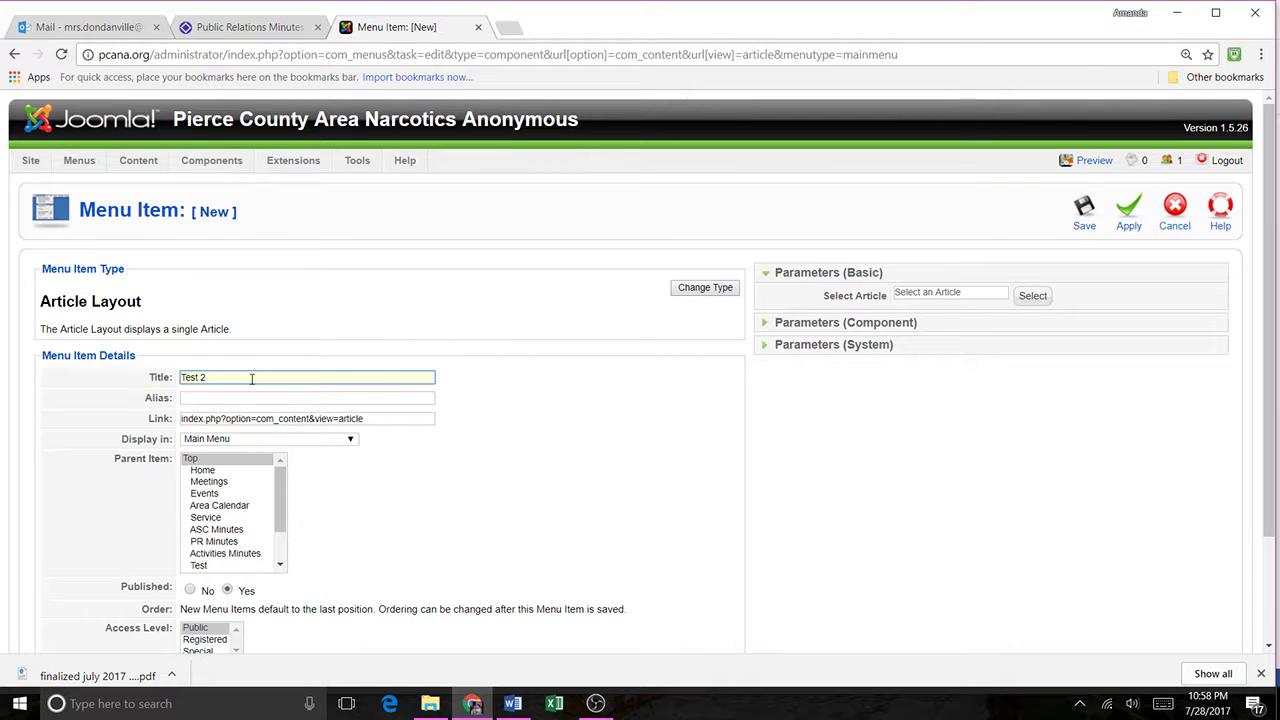
scroll(252, 380, "down", 1)
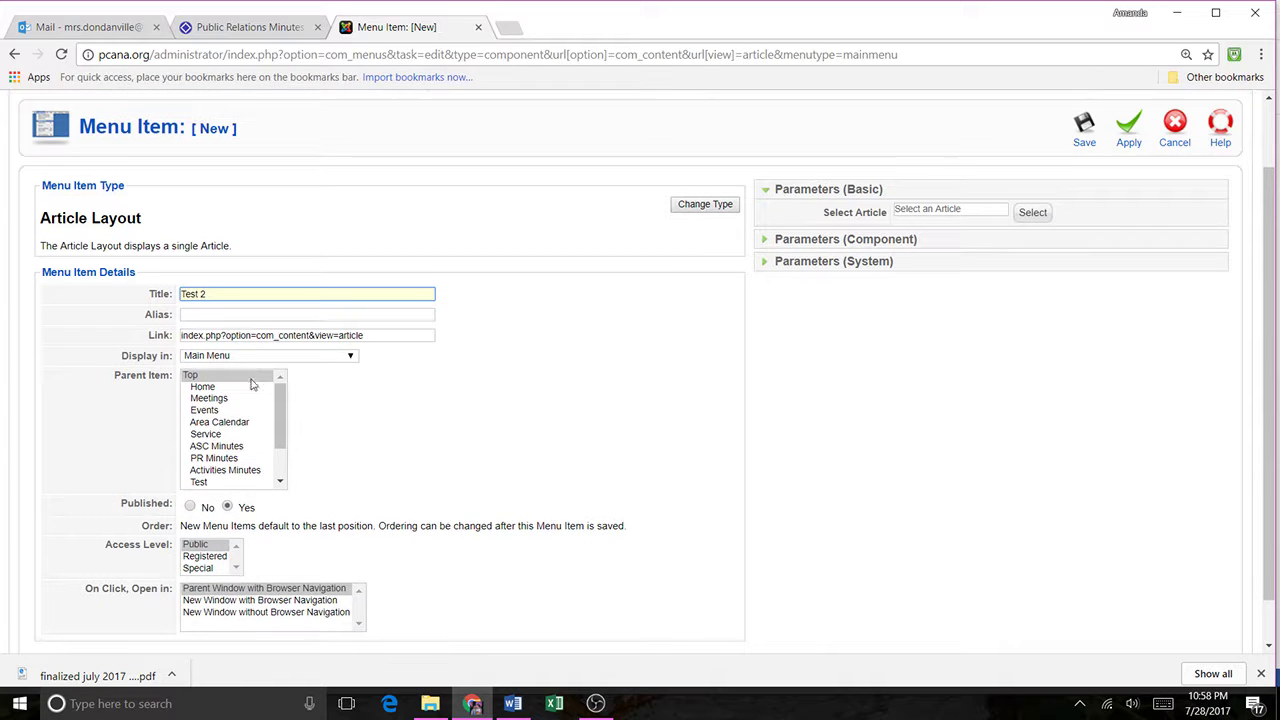
left_click(1031, 212)
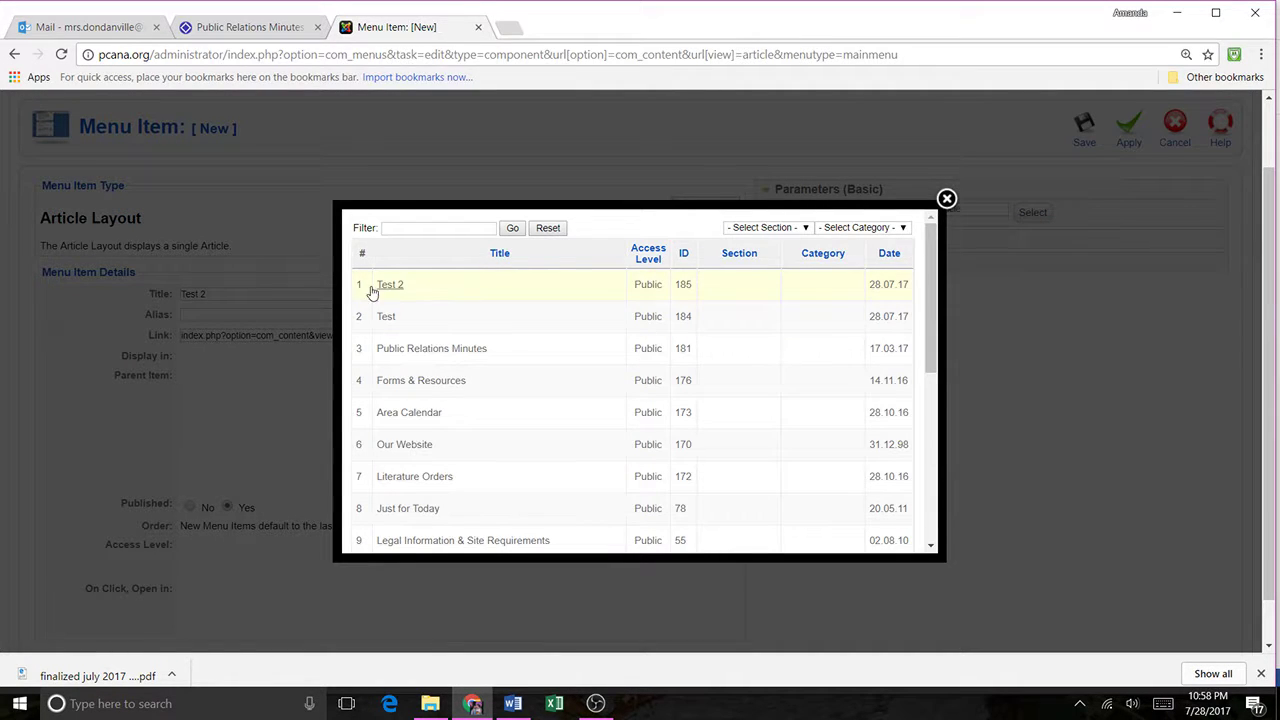
left_click(398, 287)
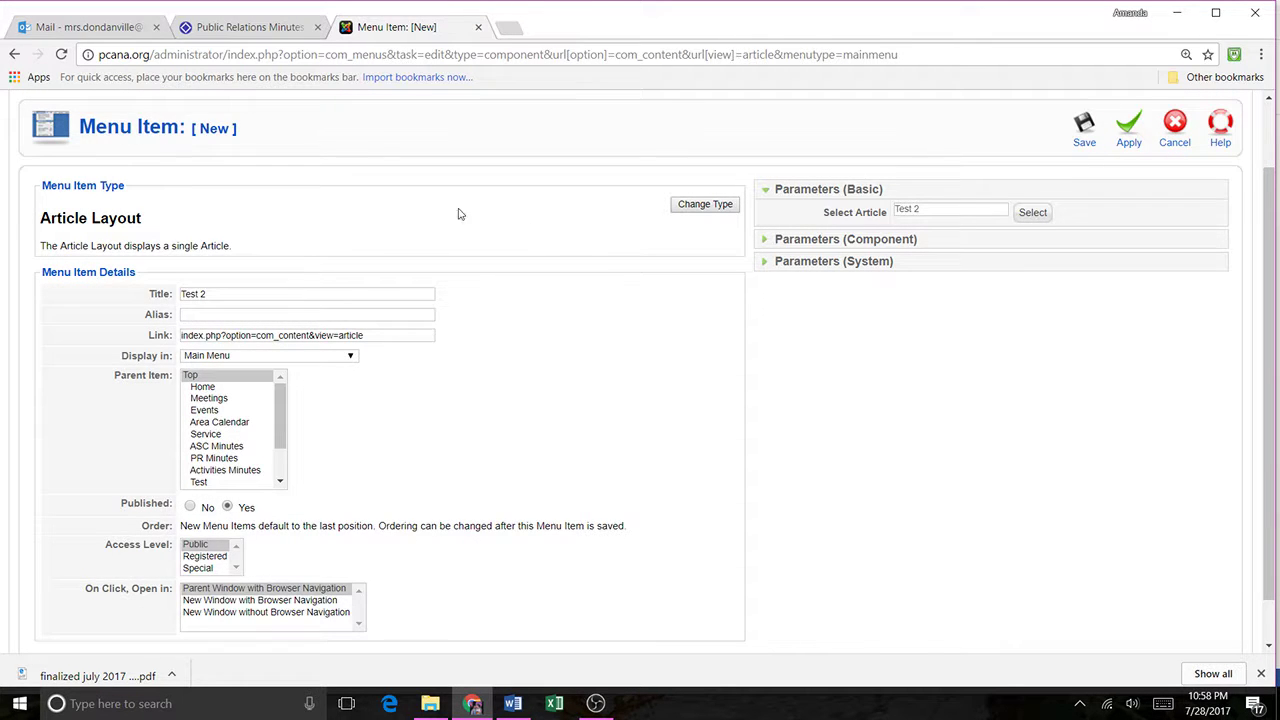
left_click(1084, 128)
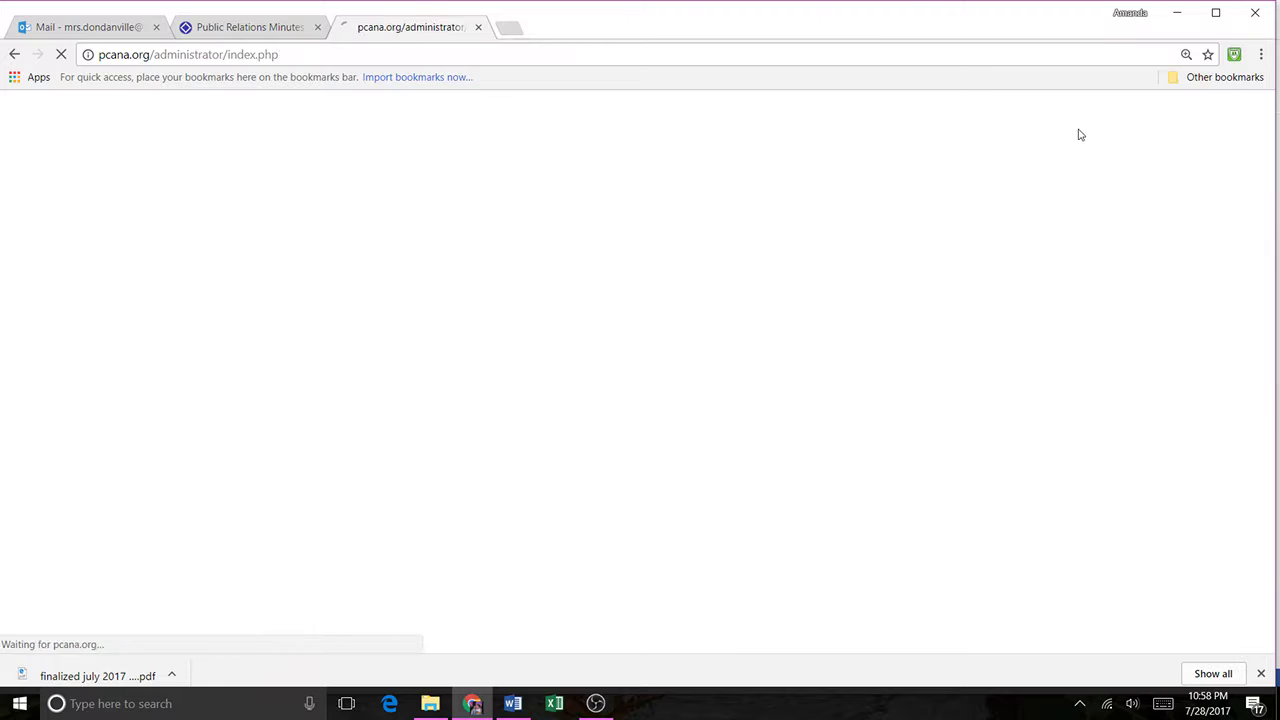
Step: View the Test 2 page on the public site and compare its text and 2017 Minutes folder with those on the PR Minutes page
left_click(237, 30)
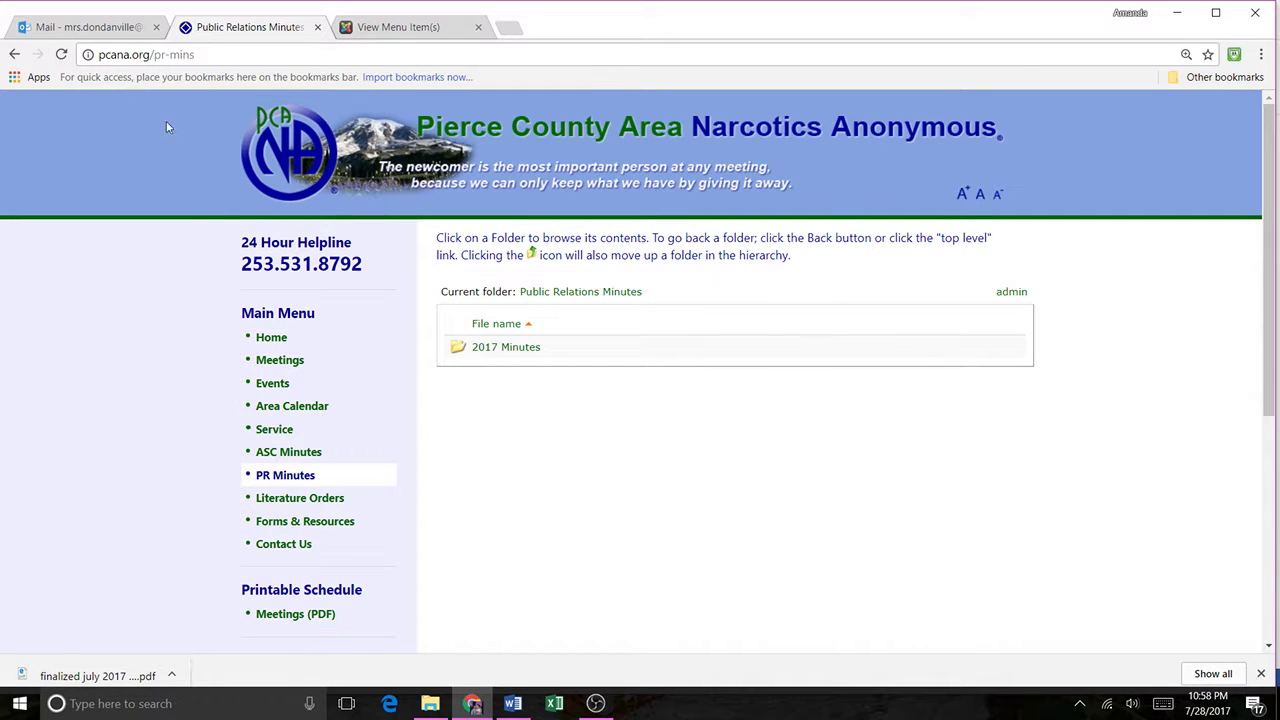
left_click(278, 341)
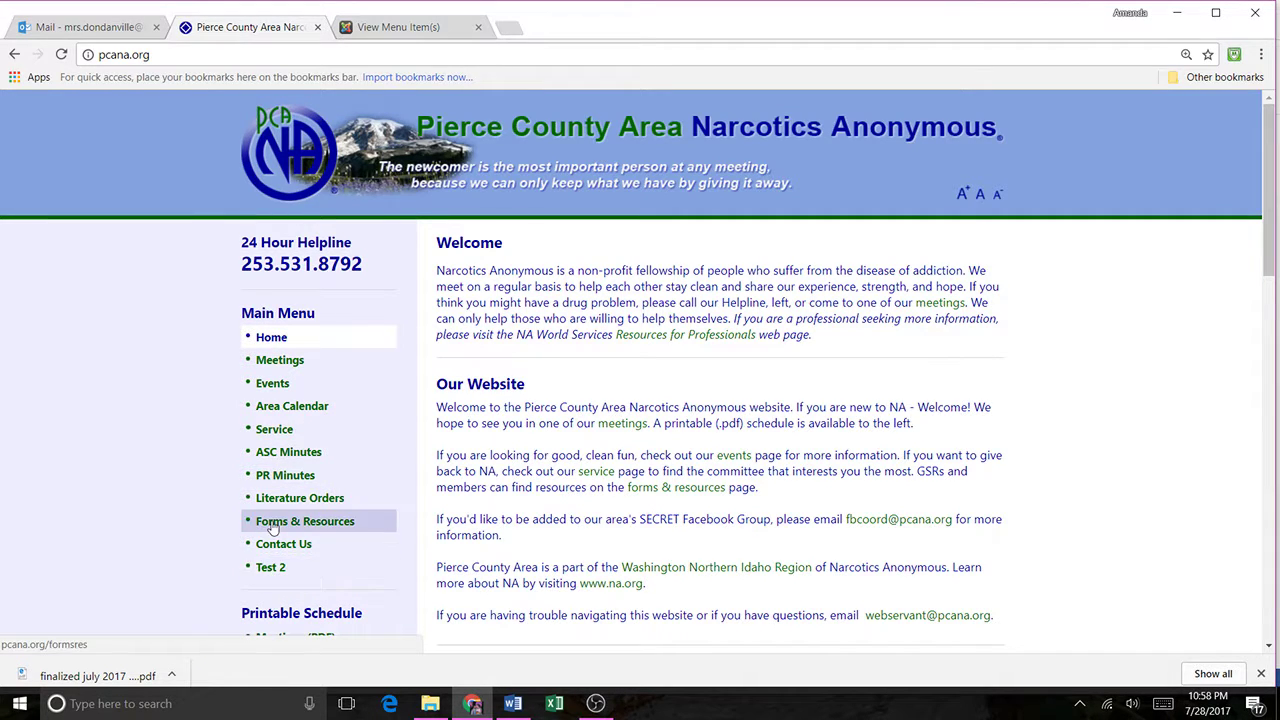
left_click(268, 570)
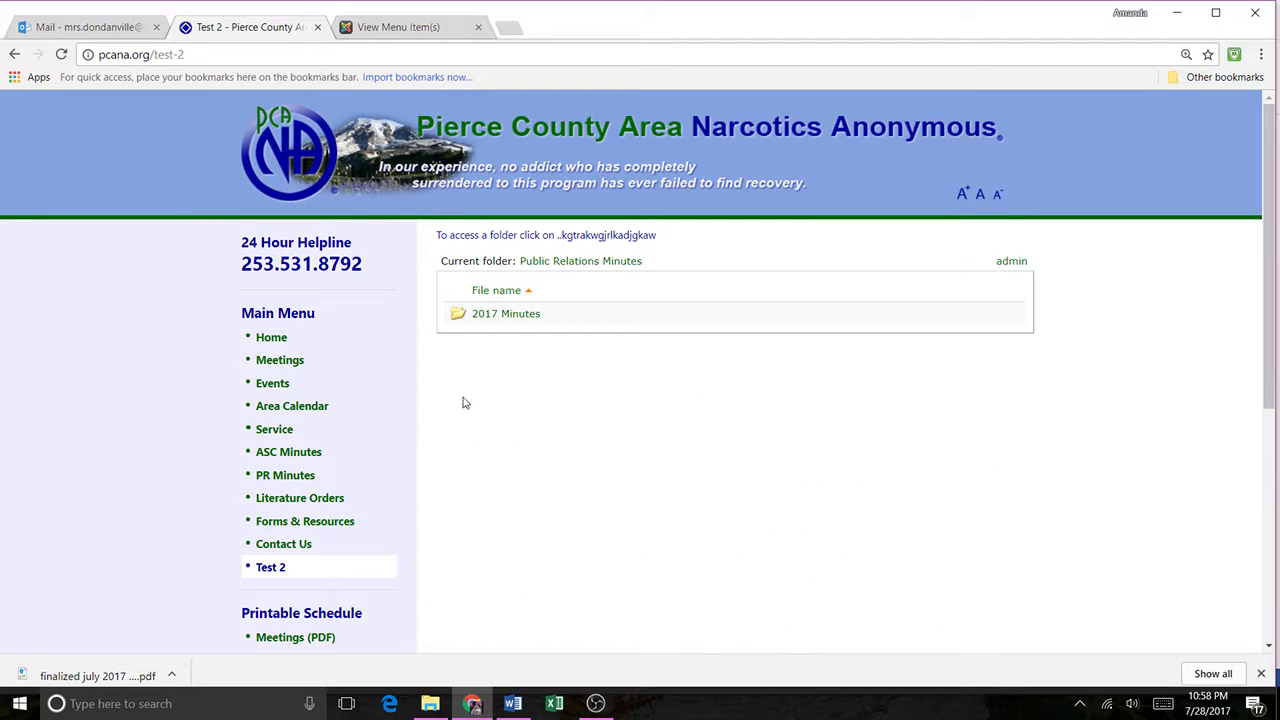
double_click(605, 236)
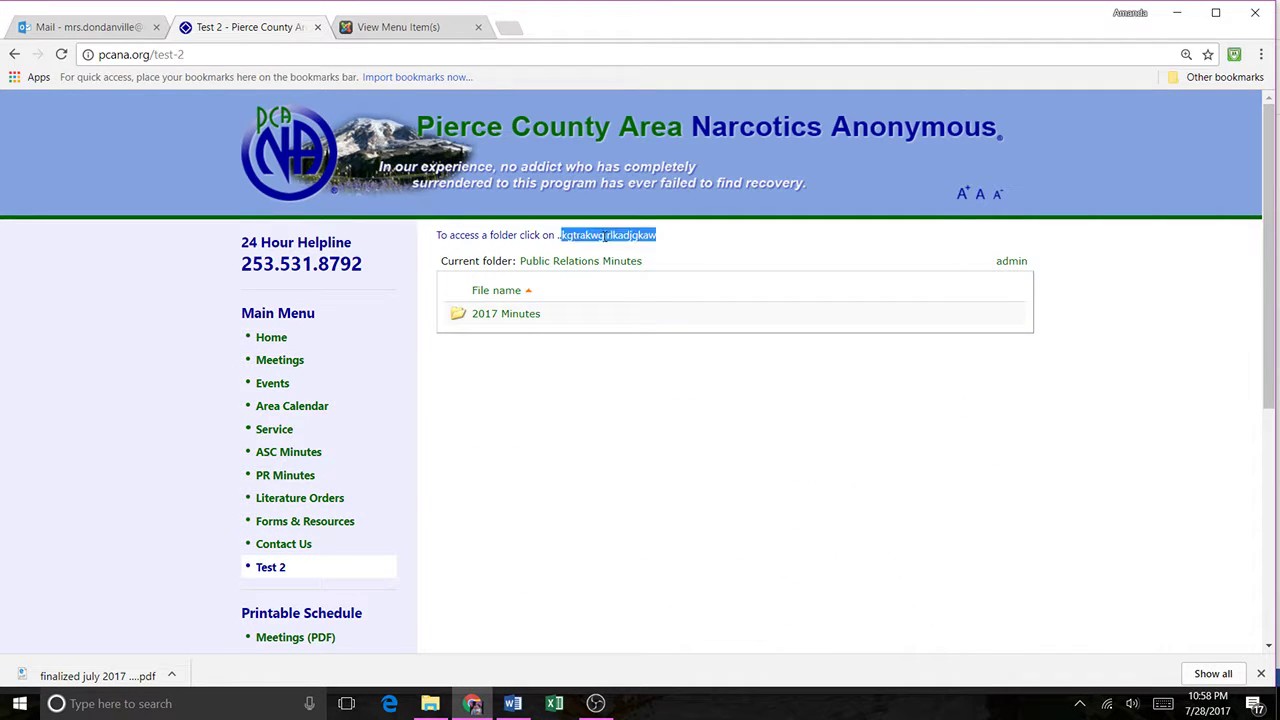
left_click(519, 345)
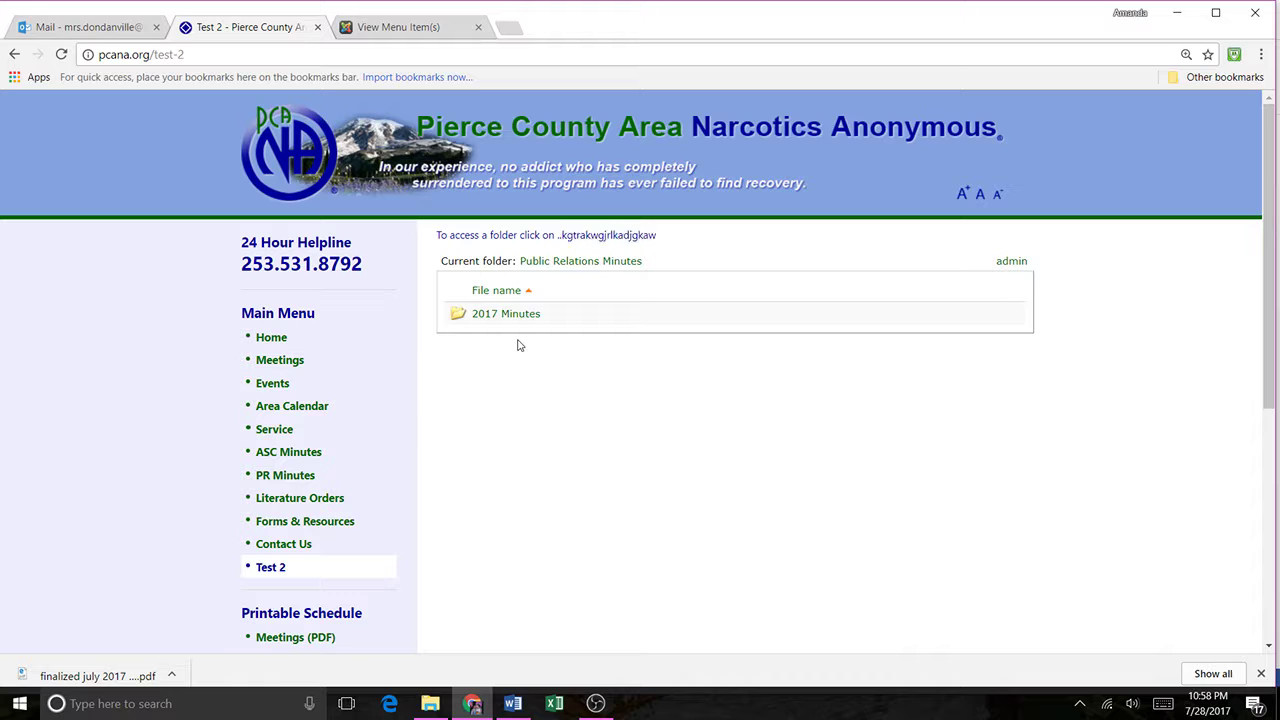
left_click(510, 315)
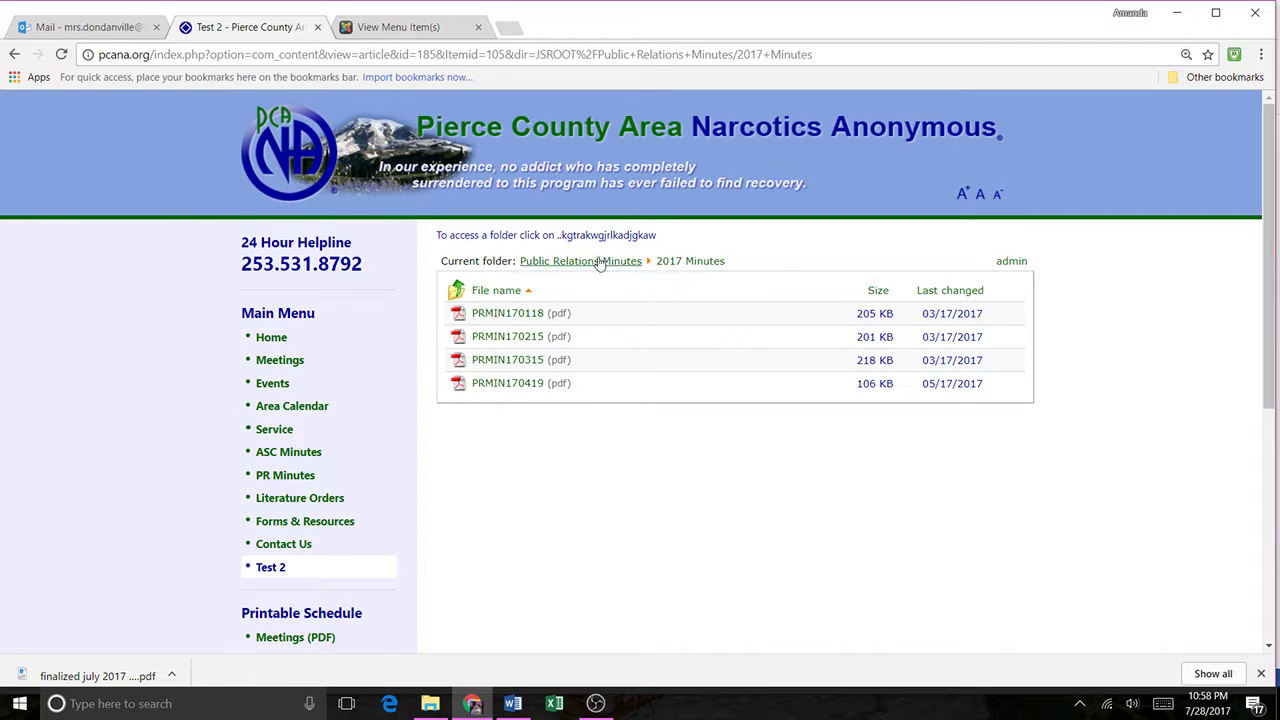
left_click(290, 476)
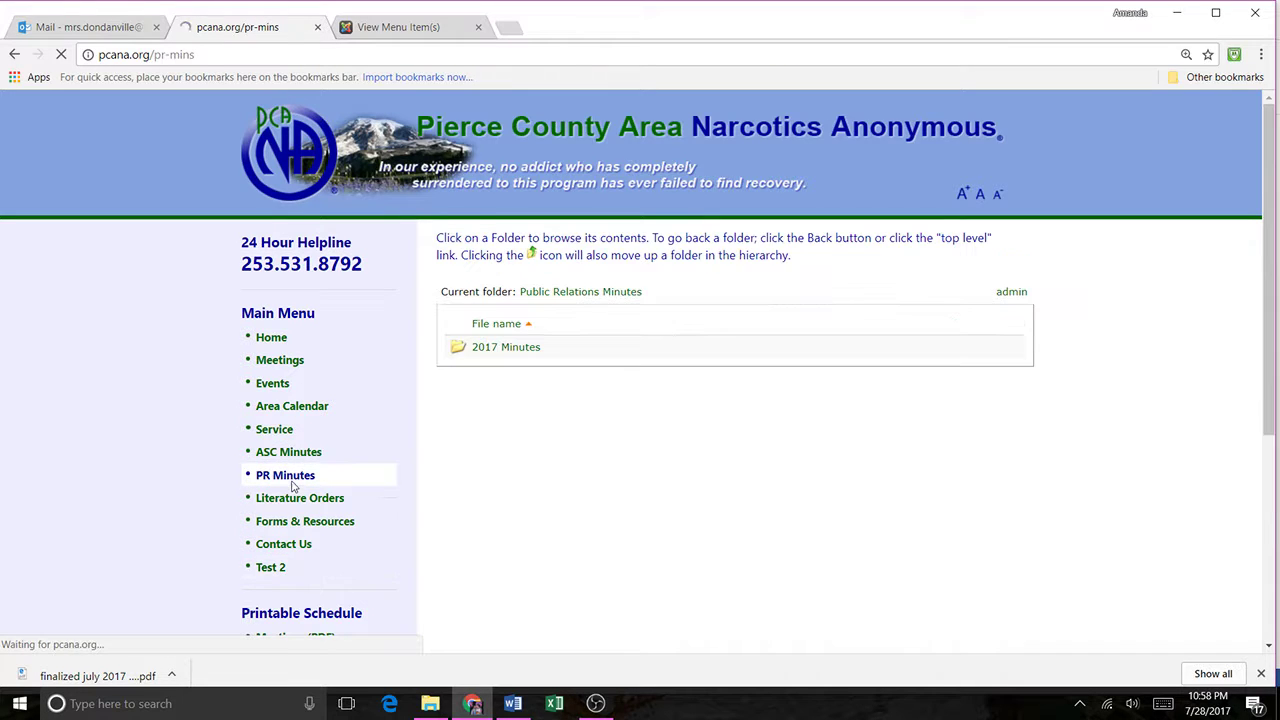
left_click(507, 348)
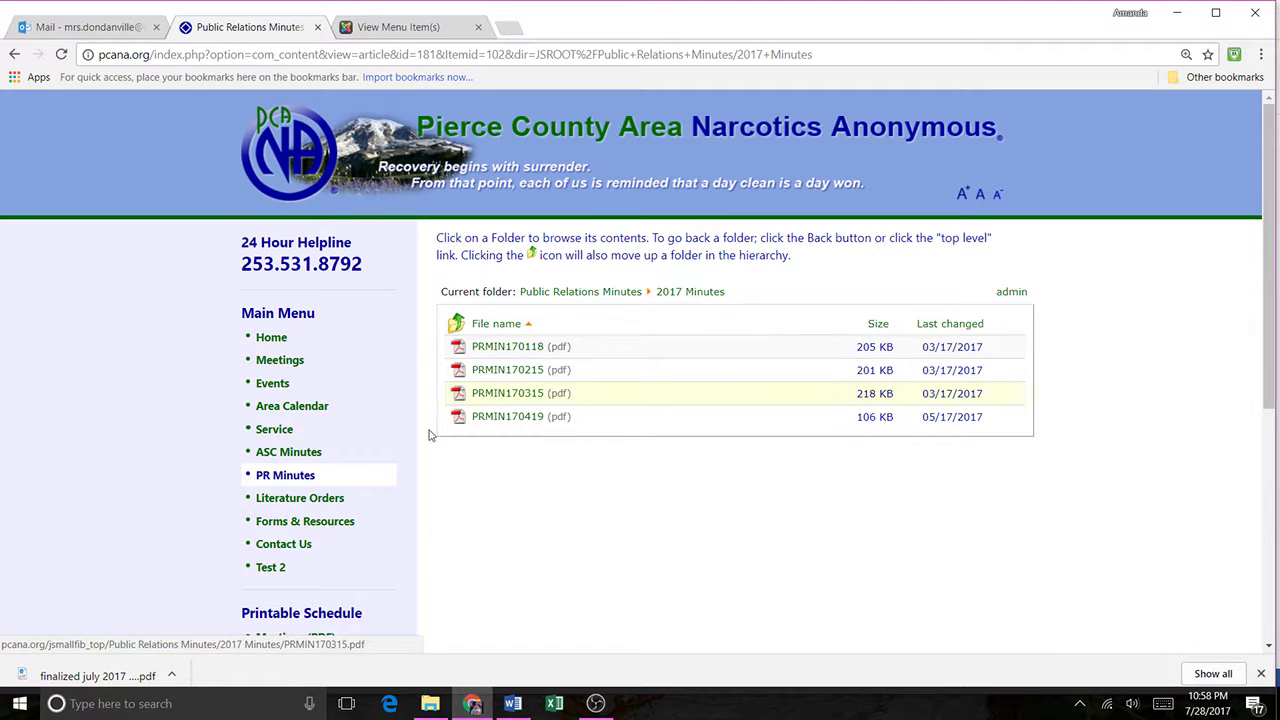
Step: Log in to the public site from the file list's admin link with the saved administrator credentials
left_click(999, 294)
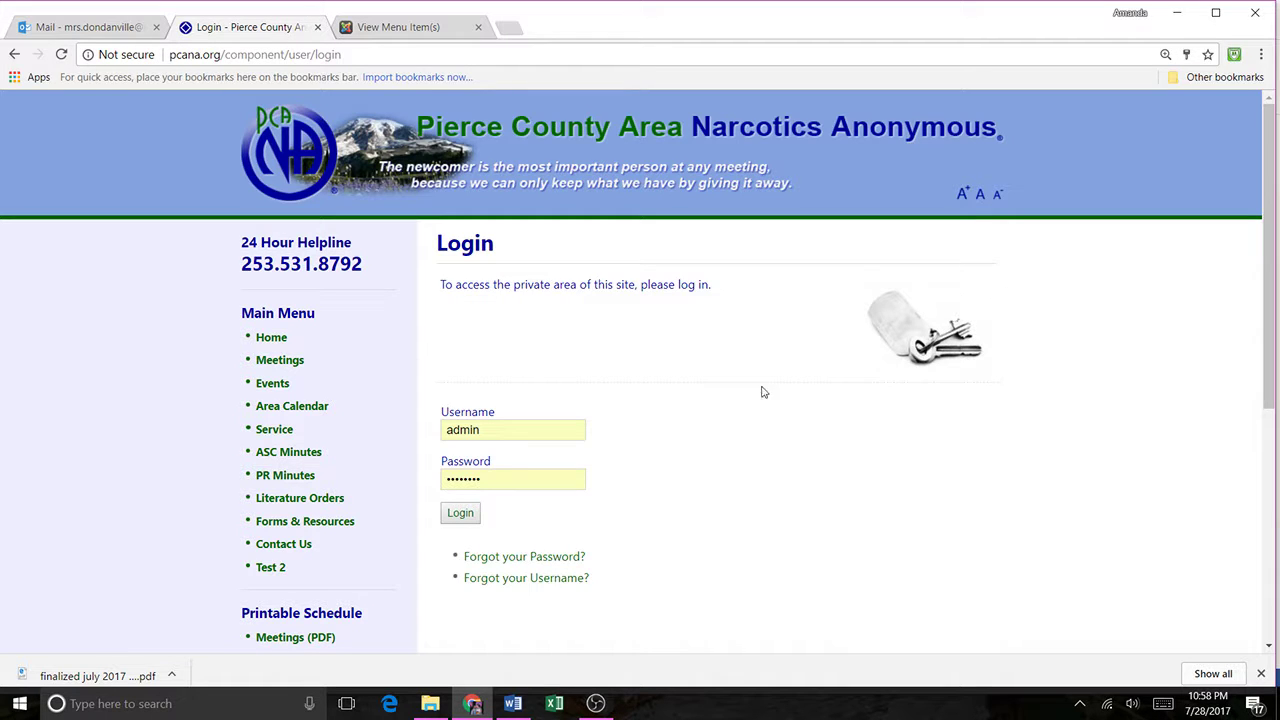
left_click(463, 513)
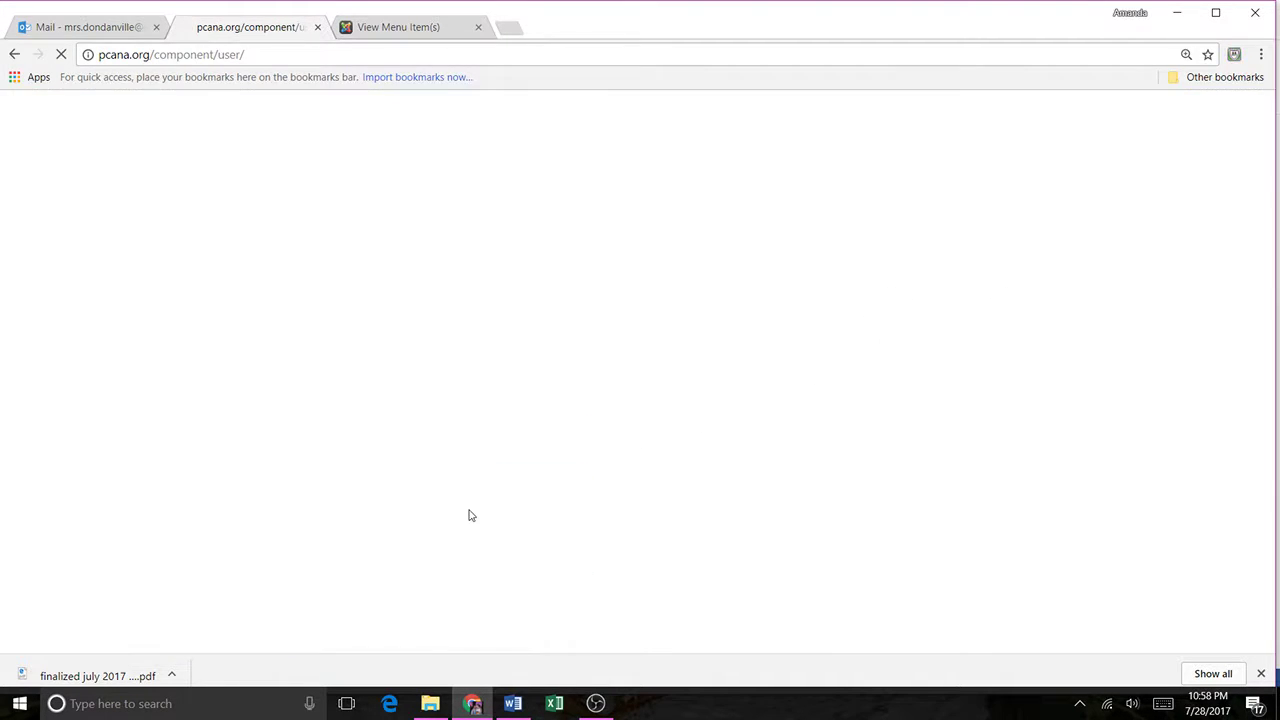
left_click(405, 30)
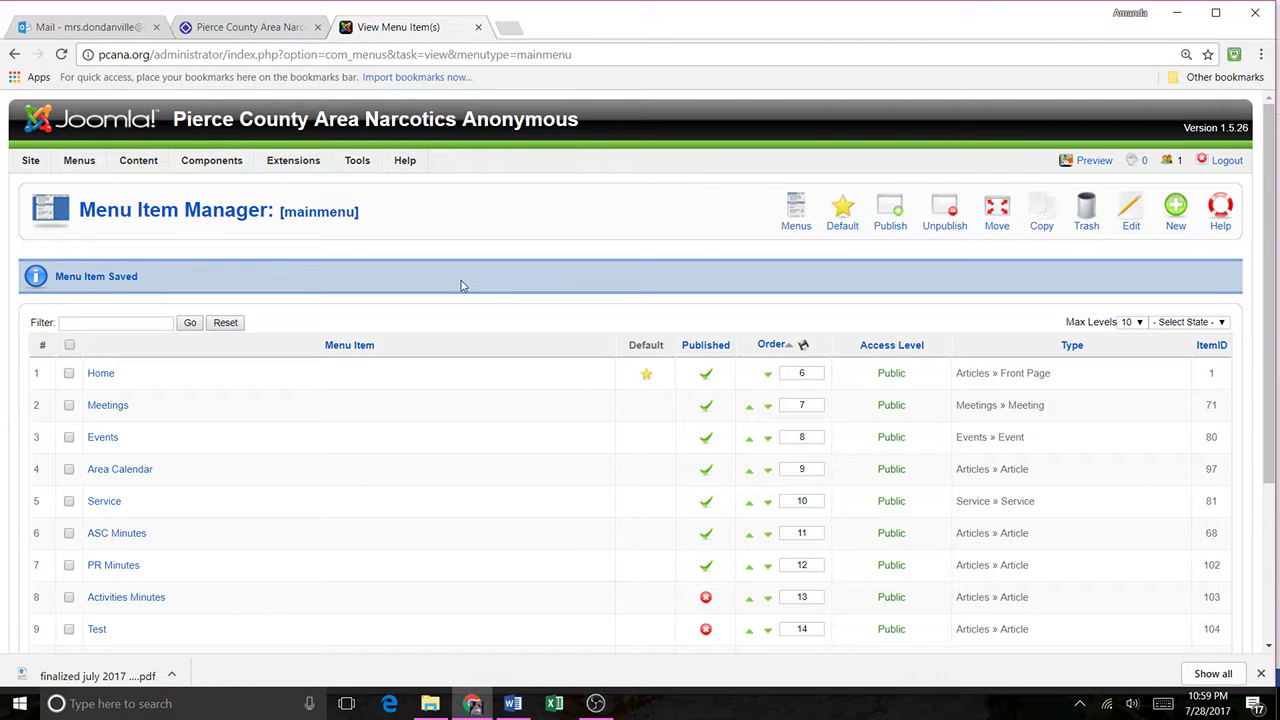
left_click(284, 32)
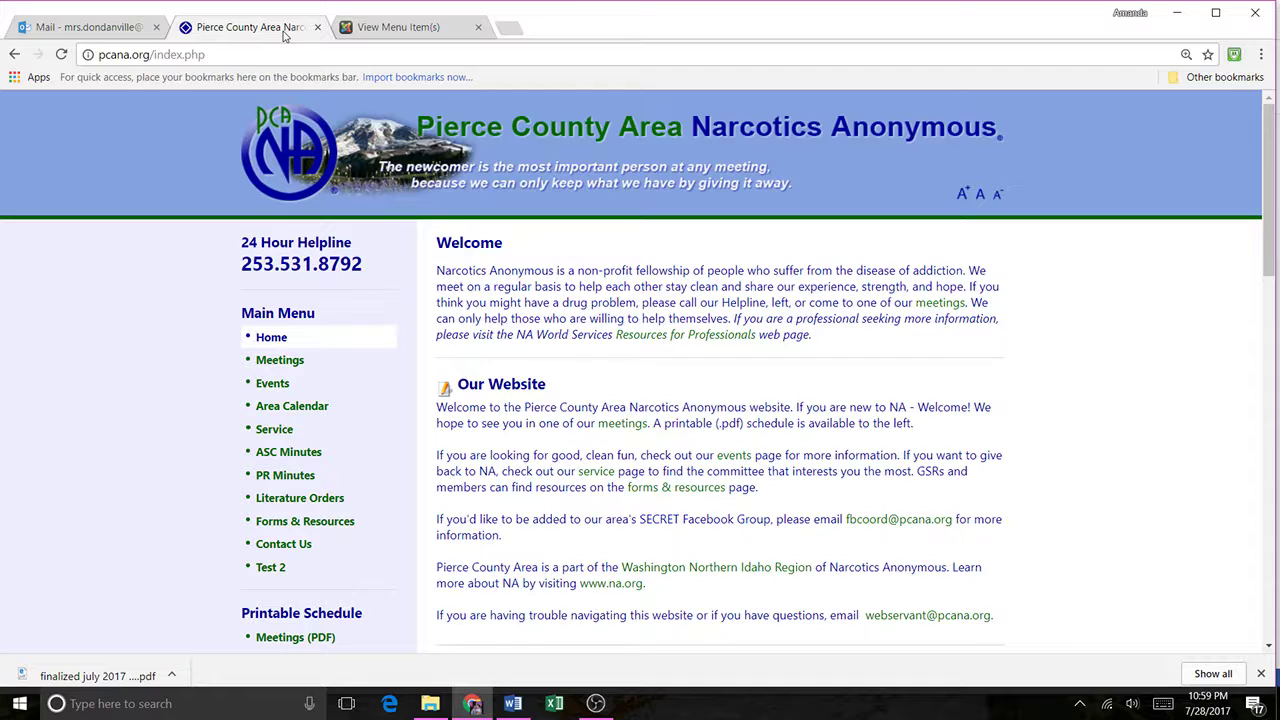
Step: Open the Test 2 page while logged in and enter "test" as the name of a new folder
scroll(497, 377, "down", 1)
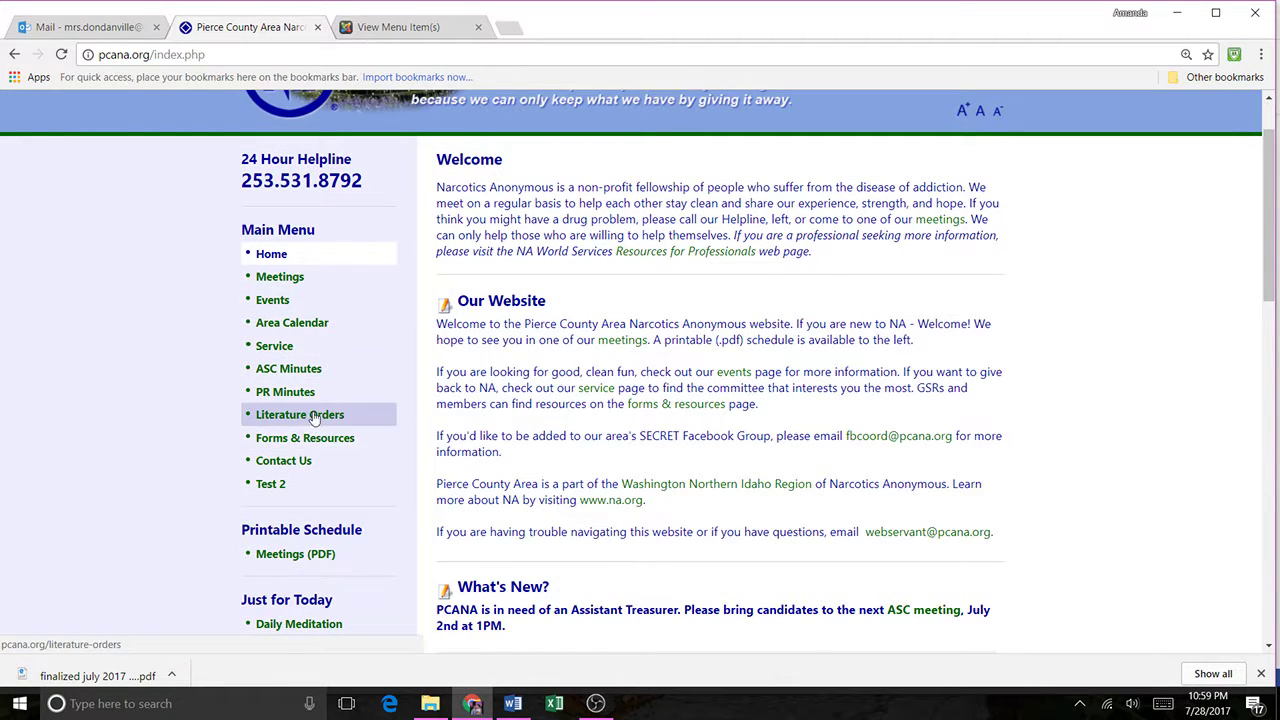
left_click(297, 484)
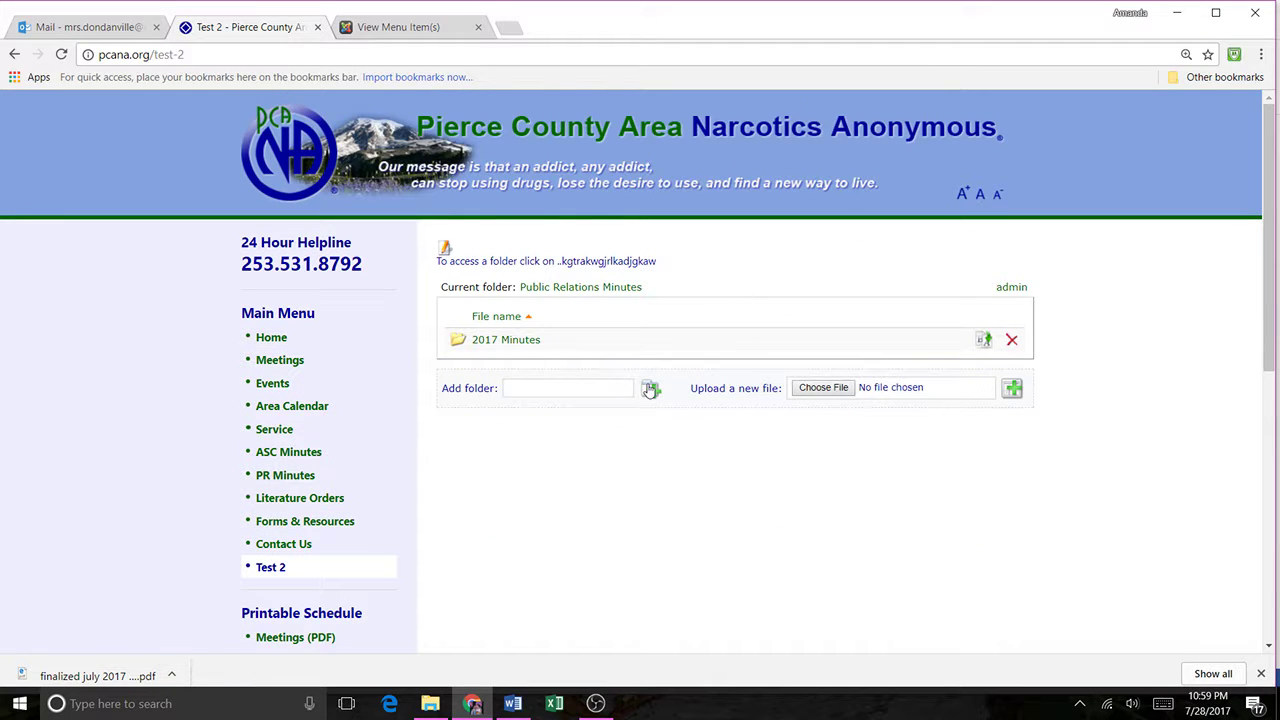
left_click(601, 397)
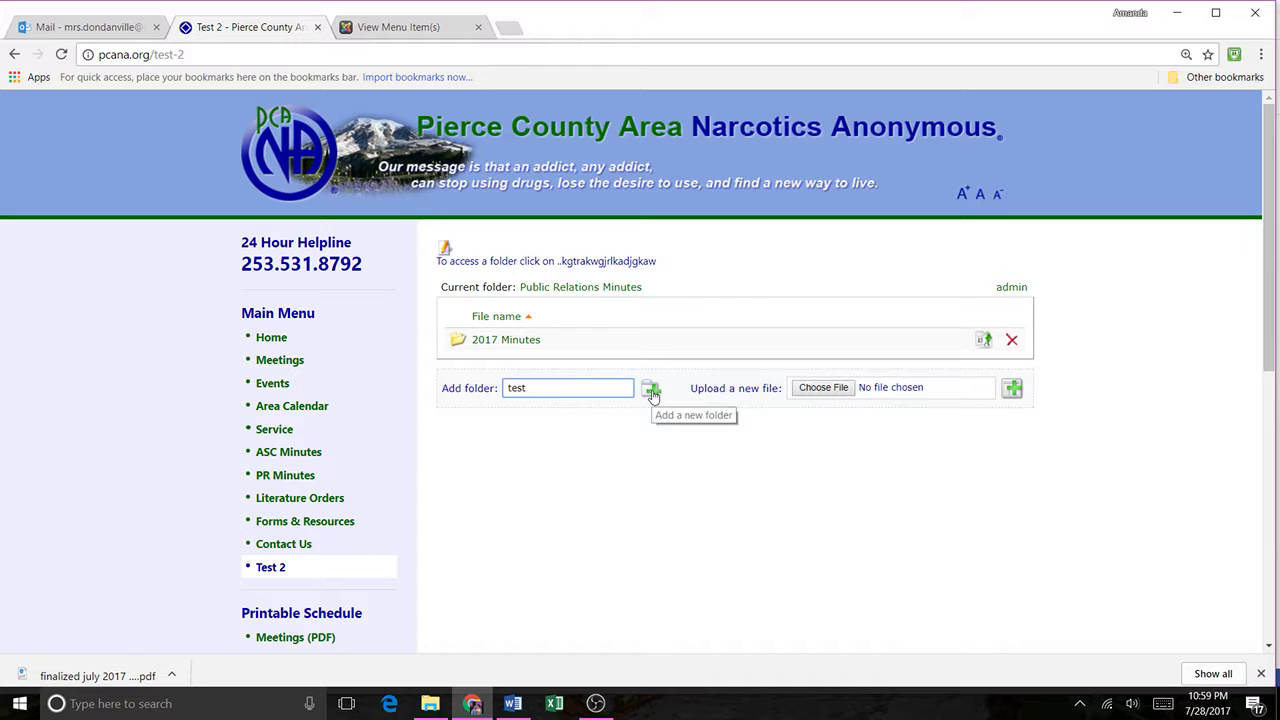
Step: View the file upload dialog for the 2017 Minutes folder, cancel it and return to the site's home page
left_click(488, 341)
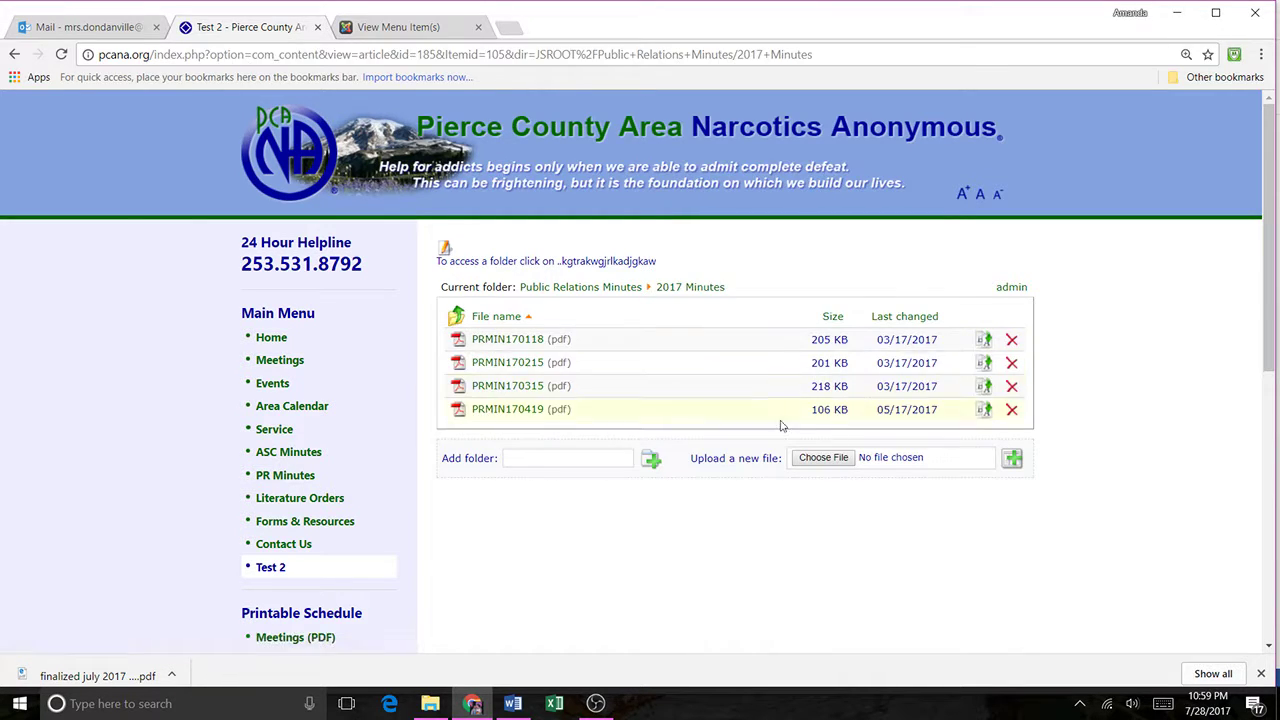
left_click(826, 458)
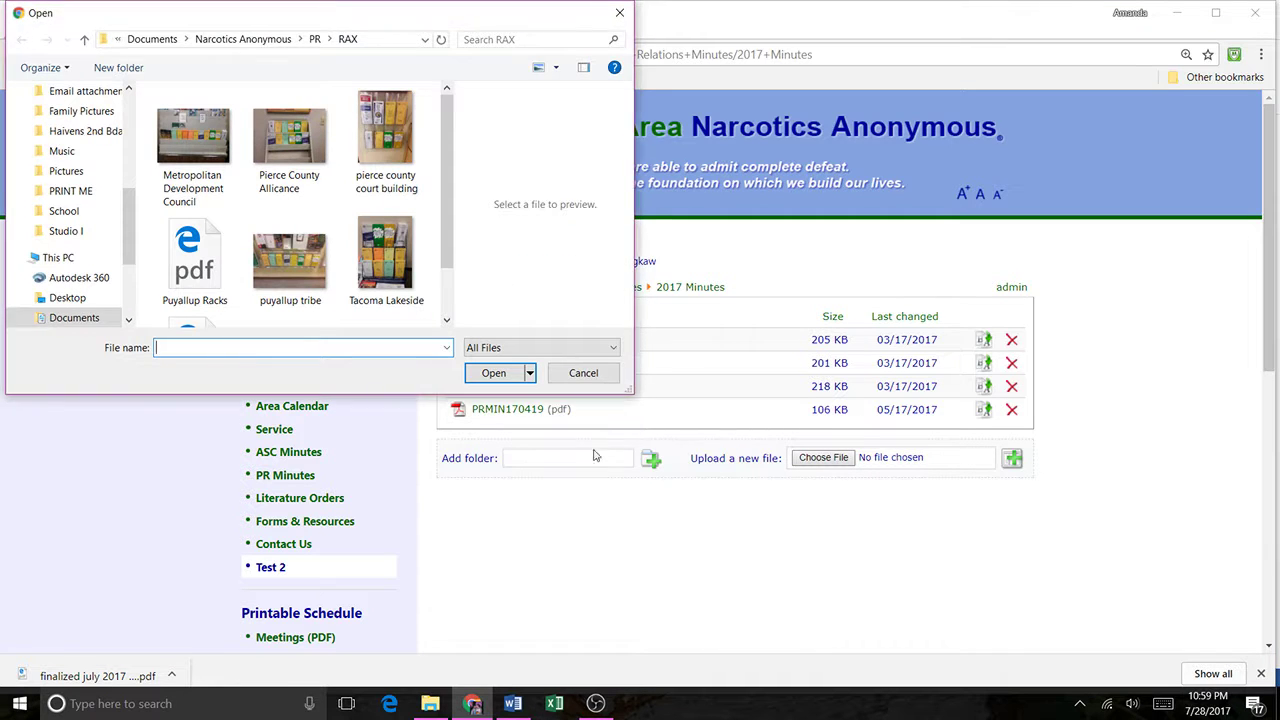
left_click(583, 373)
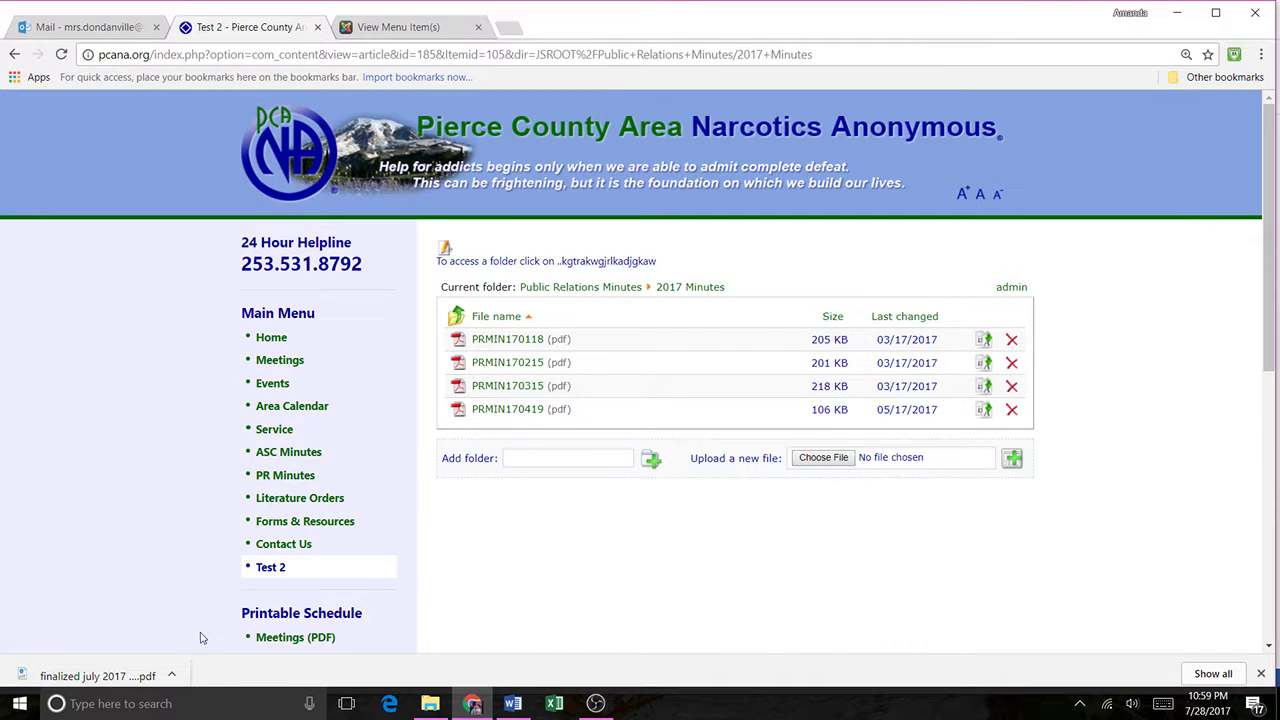
left_click(288, 341)
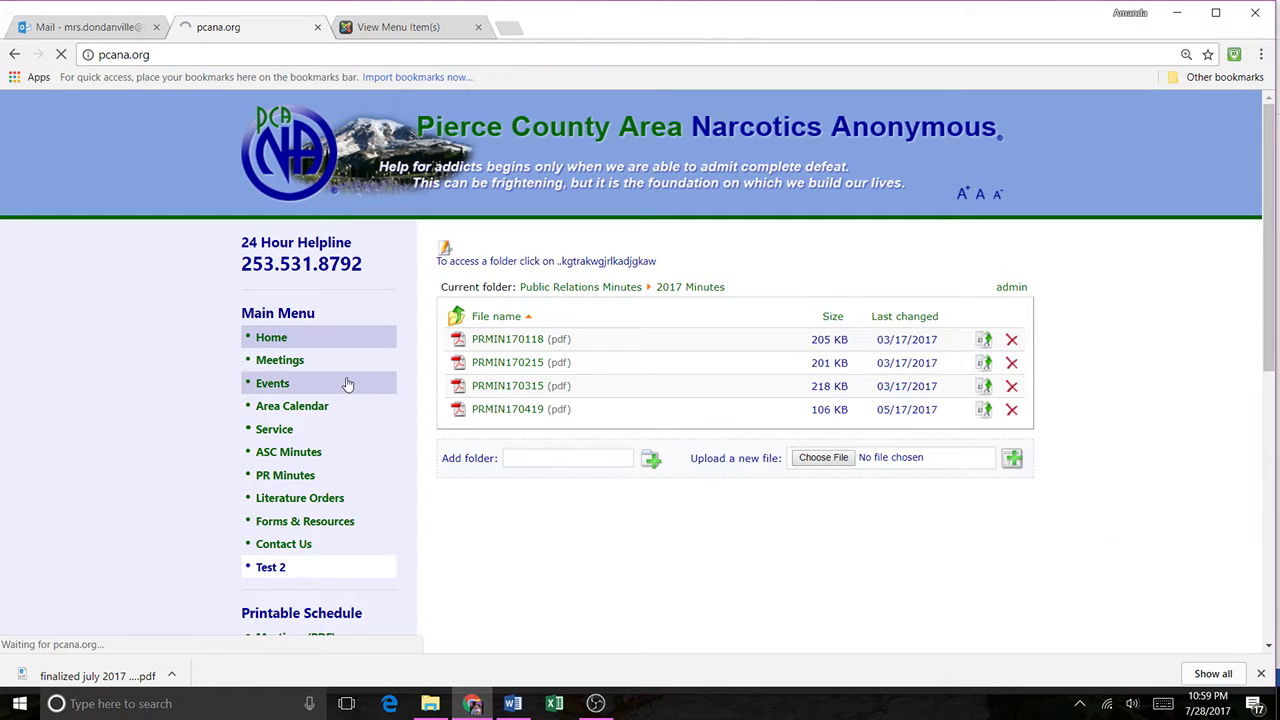
Step: Look over the home page's editable articles, open the Our Website article in the editor and cancel without changing it
scroll(490, 320, "down", 1)
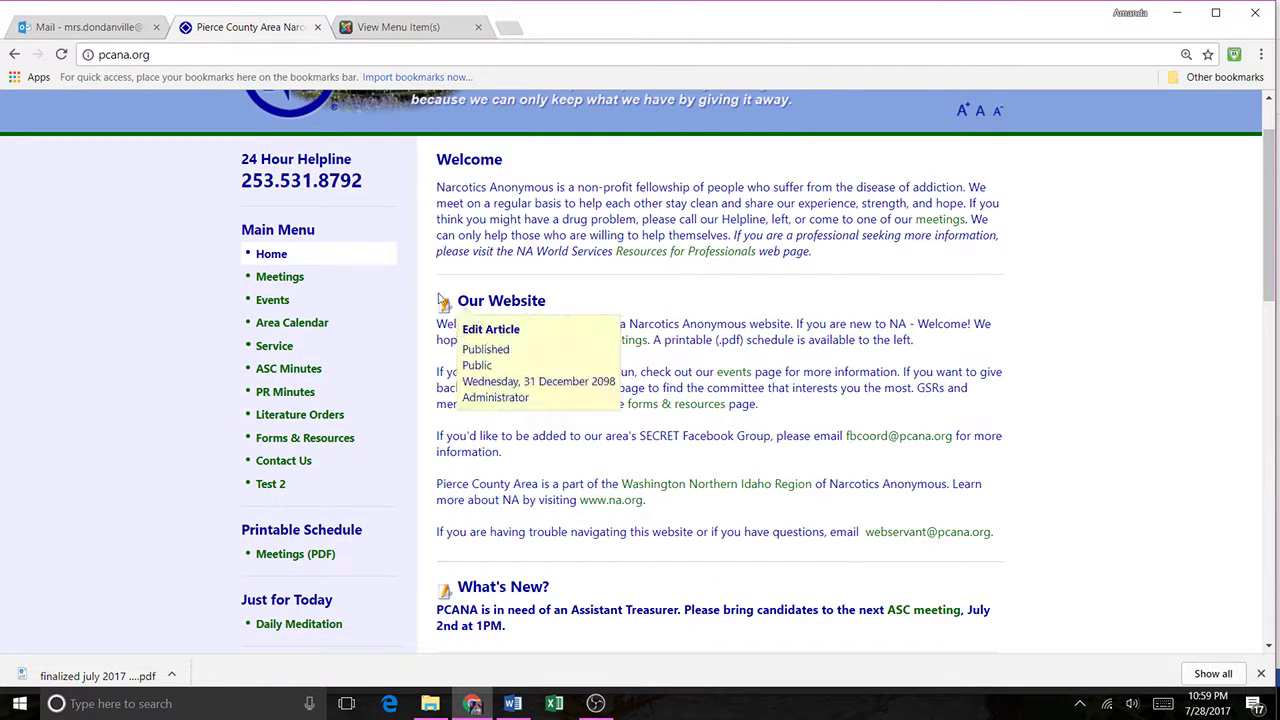
scroll(508, 358, "down", 4)
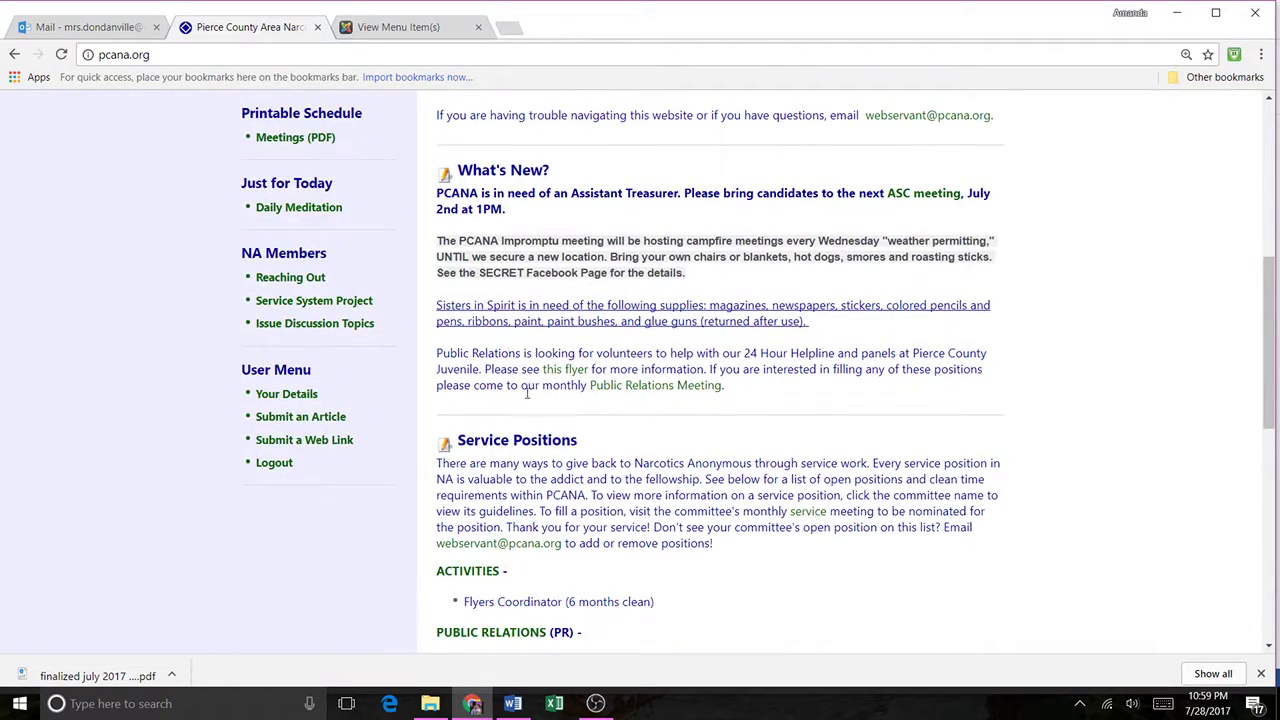
scroll(527, 393, "up", 4)
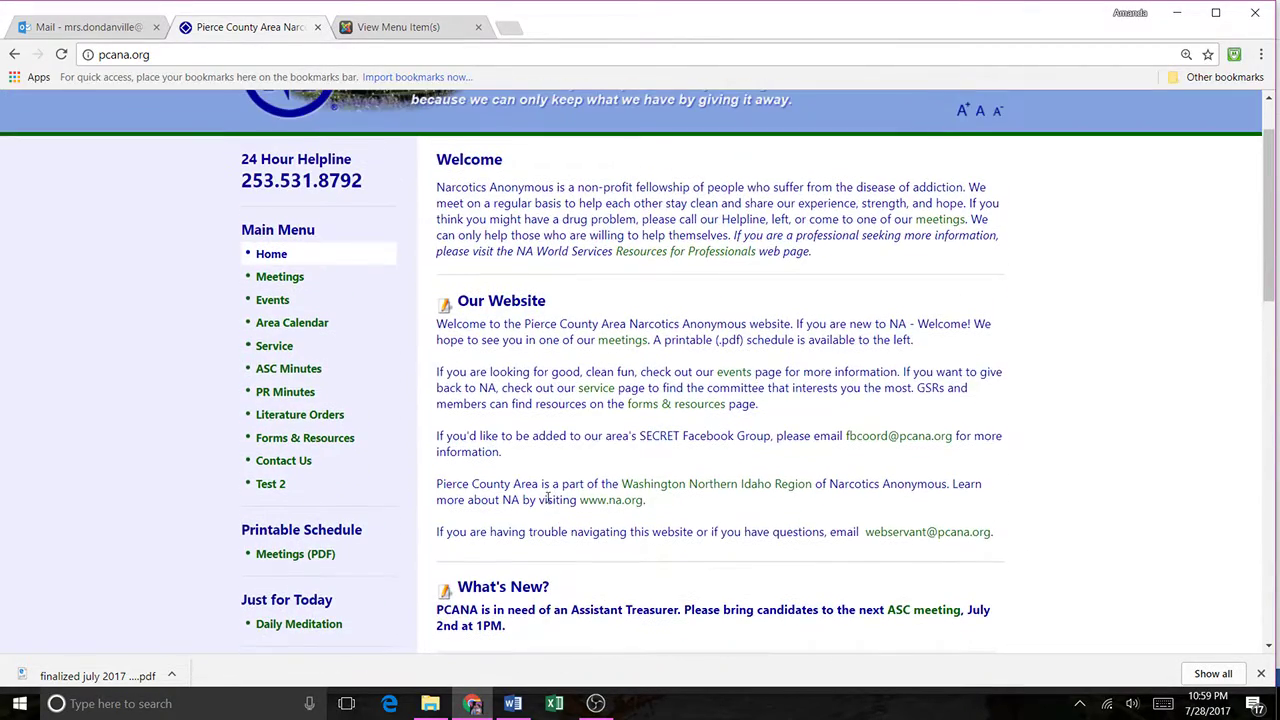
scroll(553, 400, "up", 1)
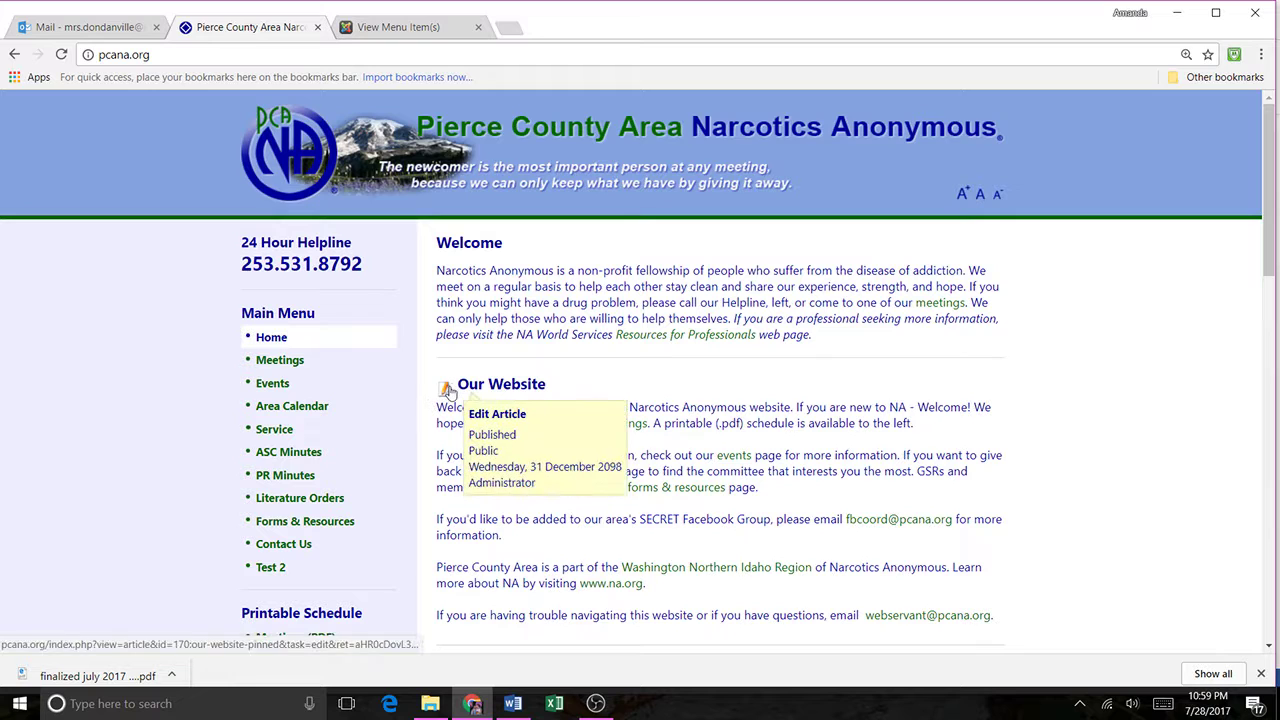
left_click(445, 390)
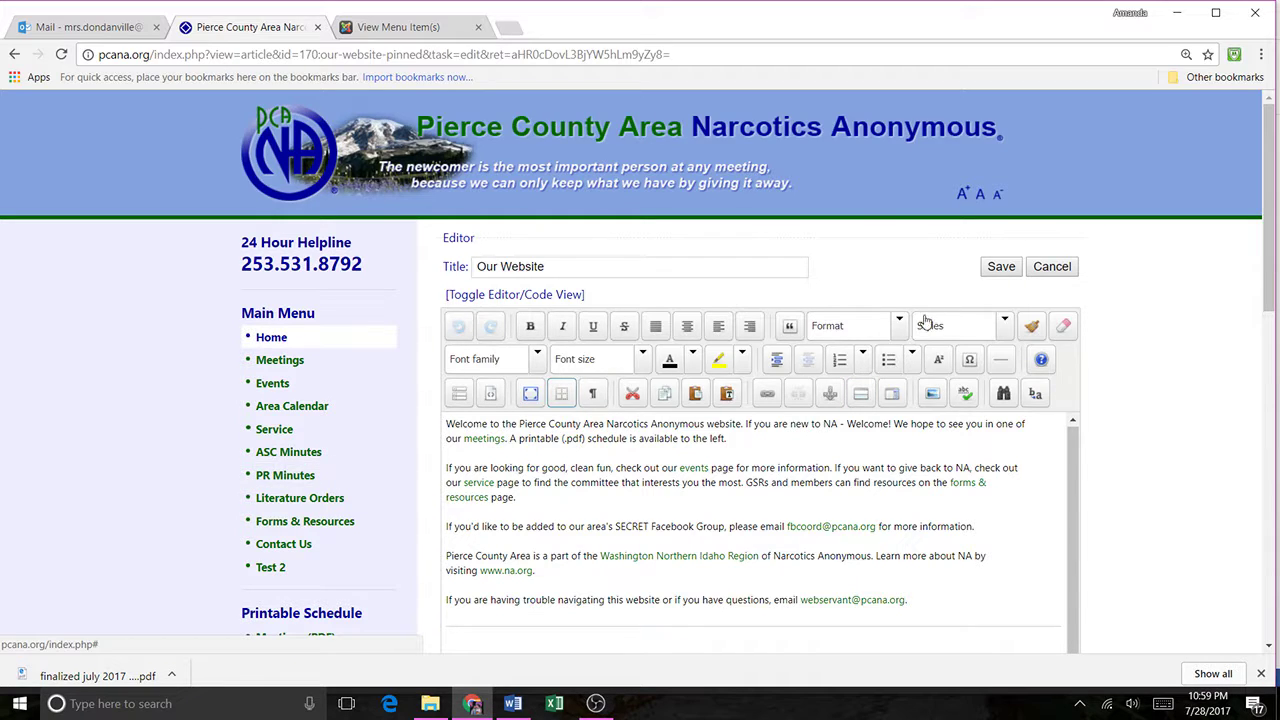
left_click(1052, 266)
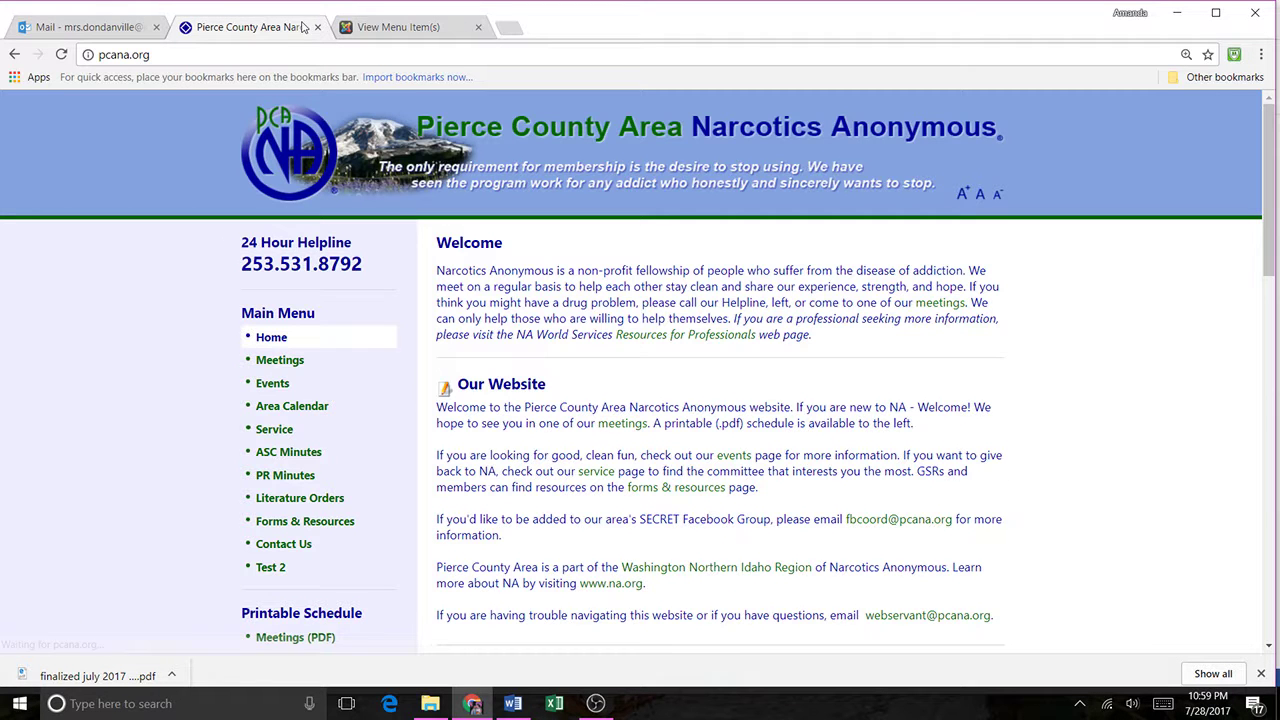
Step: Open the Literature Orders page and log out of the public site by way of its file list's admin link
left_click(310, 507)
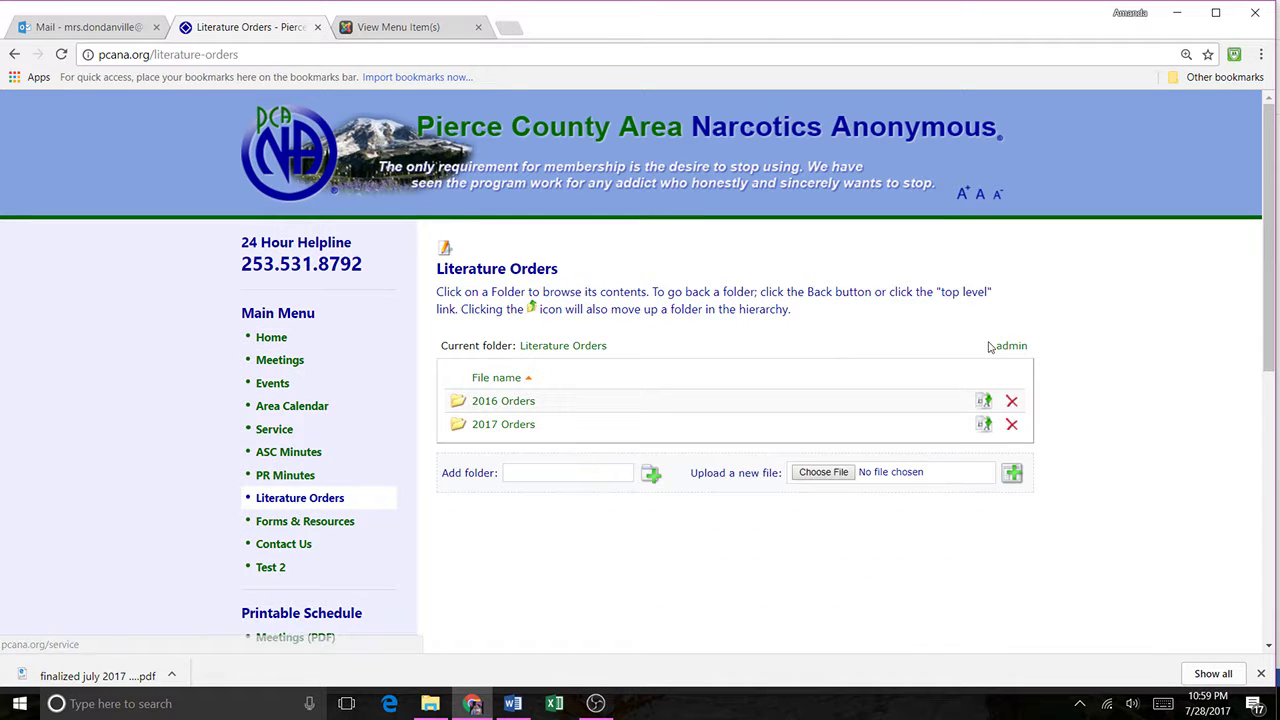
left_click(1020, 349)
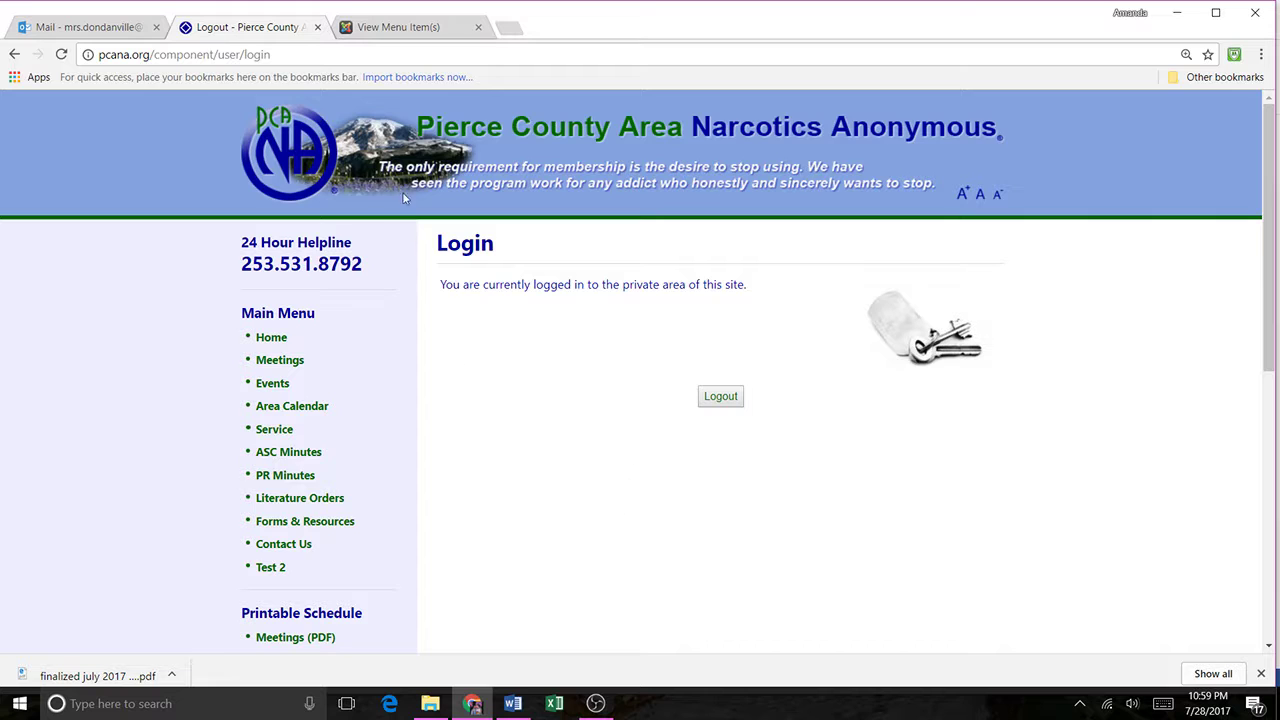
left_click(708, 397)
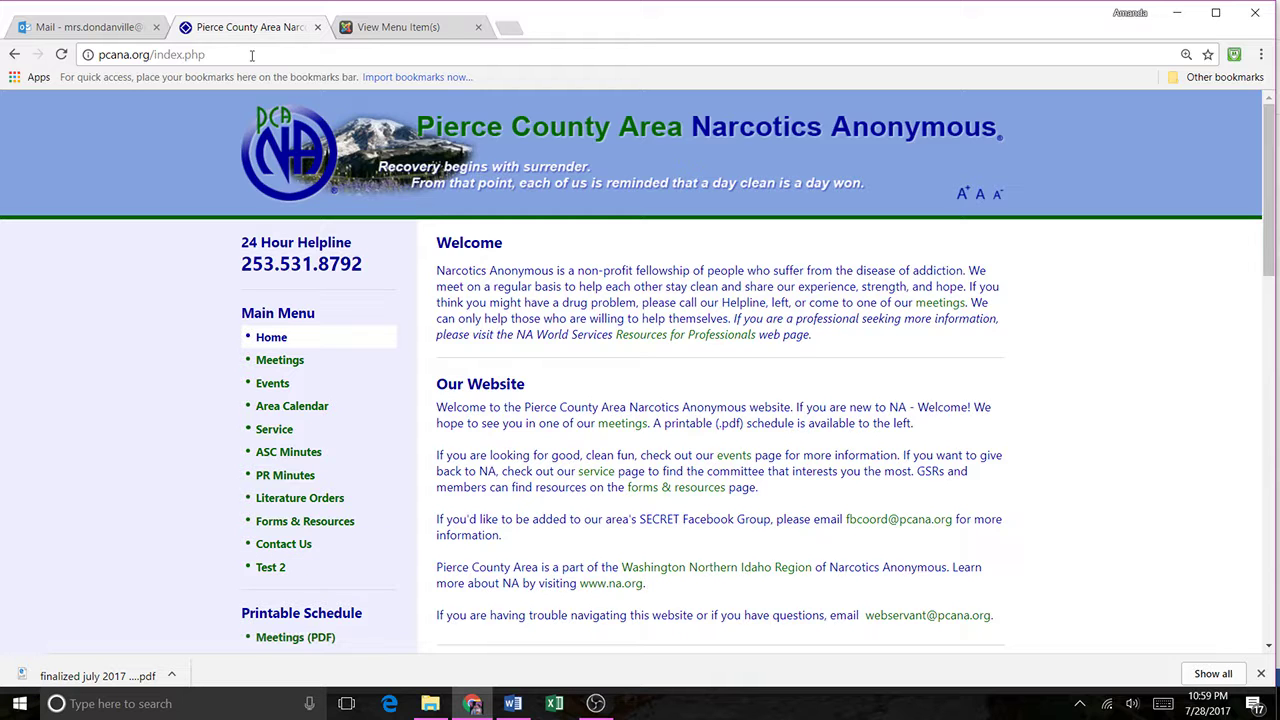
Step: In the administrator's main menu item list, move Test 2 up four places to directly above Literature Orders
left_click(420, 27)
scroll(451, 550, "down", 5)
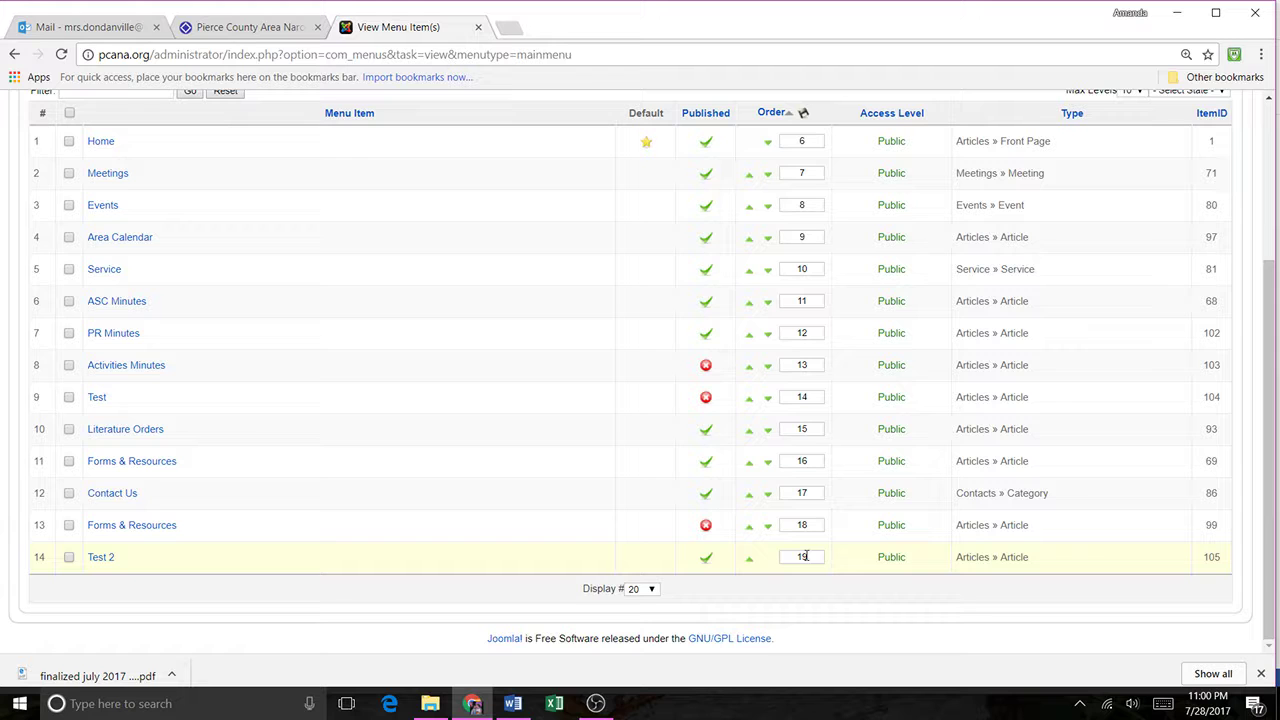
left_click(749, 560)
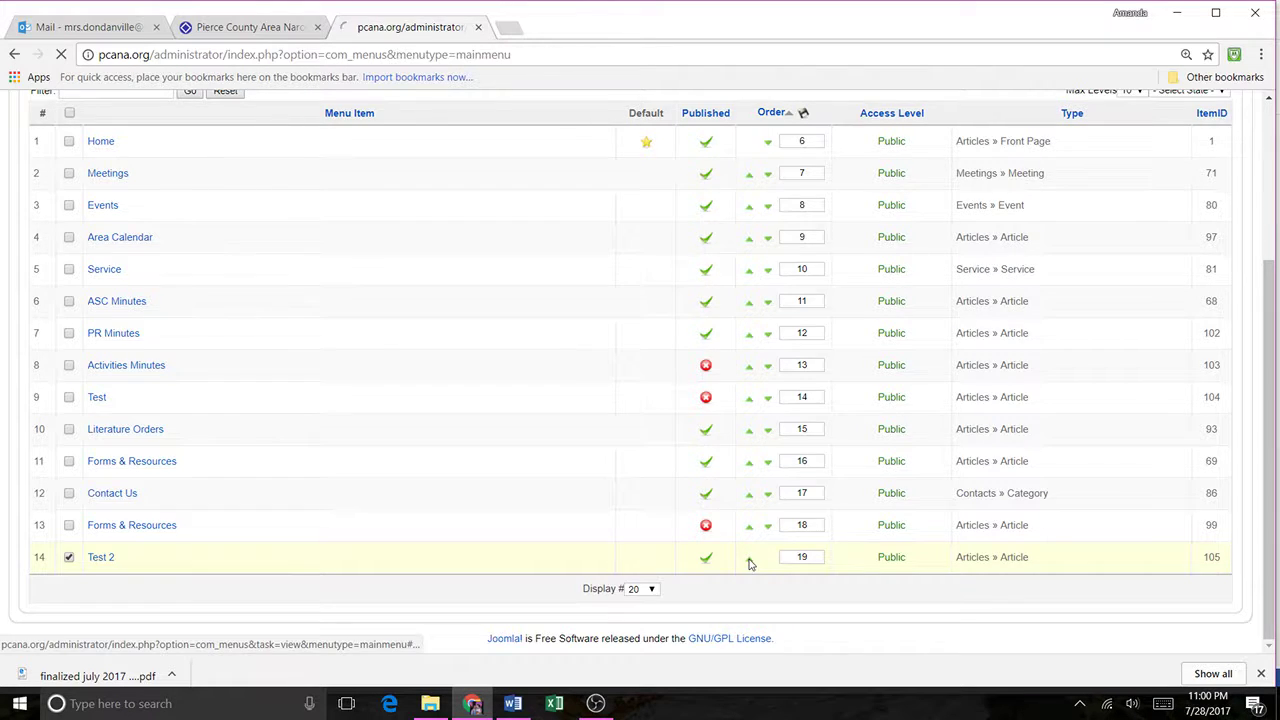
scroll(763, 625, "down", 2)
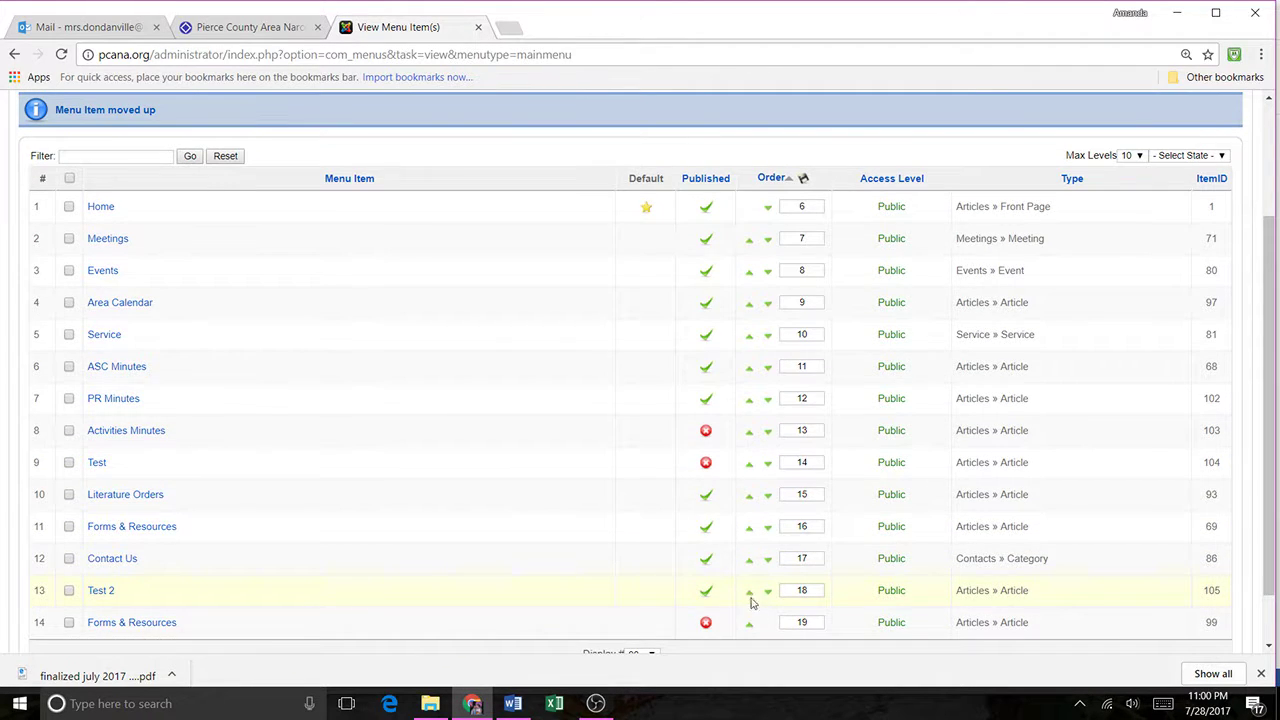
left_click(750, 595)
scroll(751, 600, "down", 3)
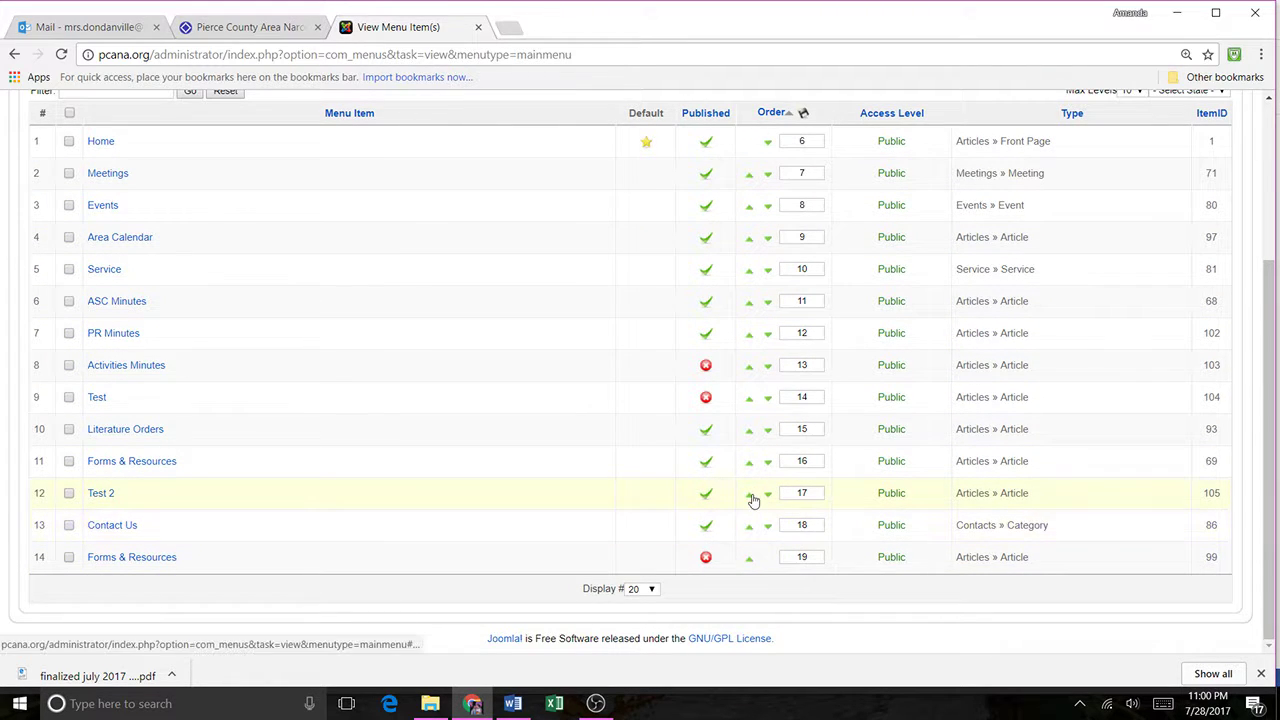
left_click(750, 494)
scroll(772, 562, "down", 2)
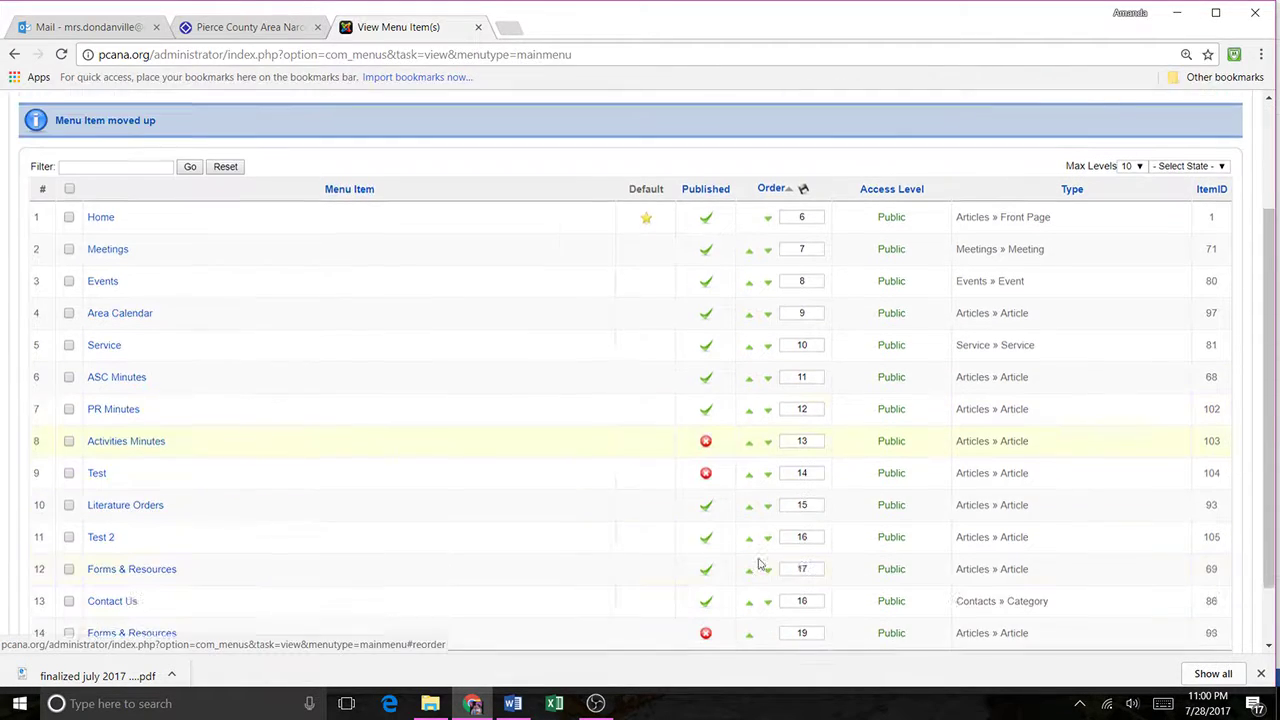
left_click(750, 530)
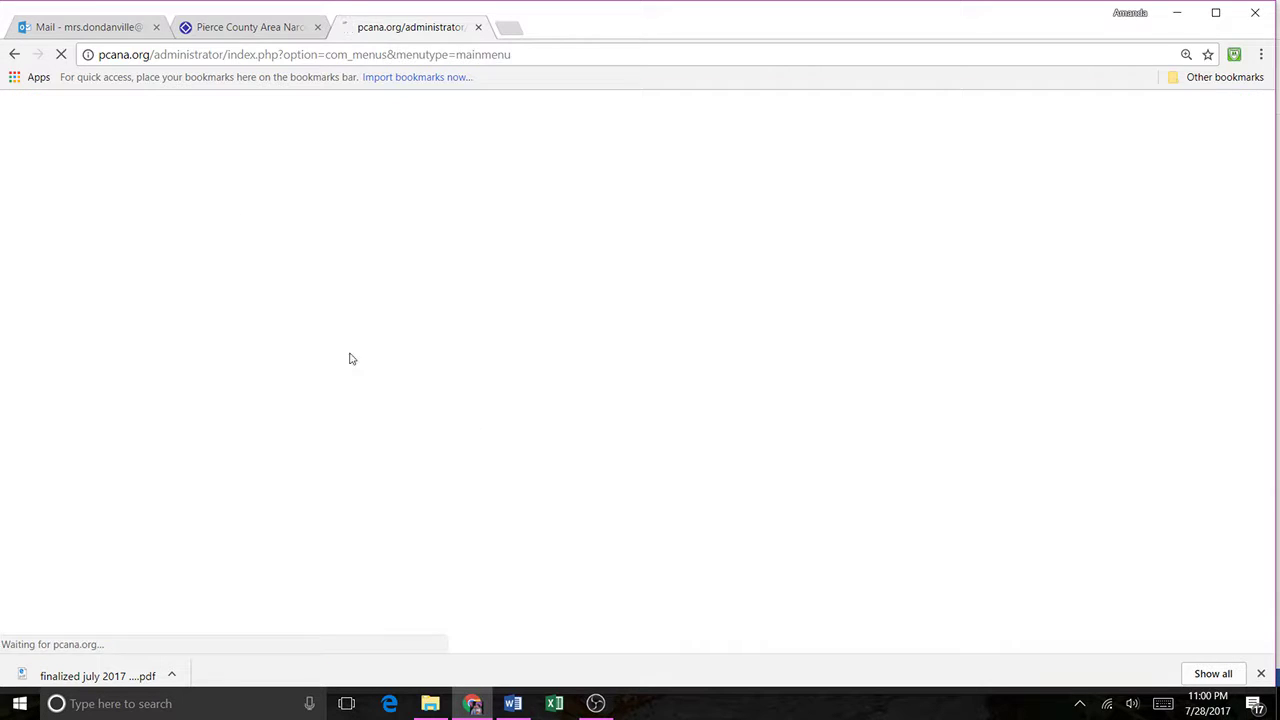
Step: Reload the public site's home page to check the menu order and open the Test 2 page while logged out
left_click(232, 30)
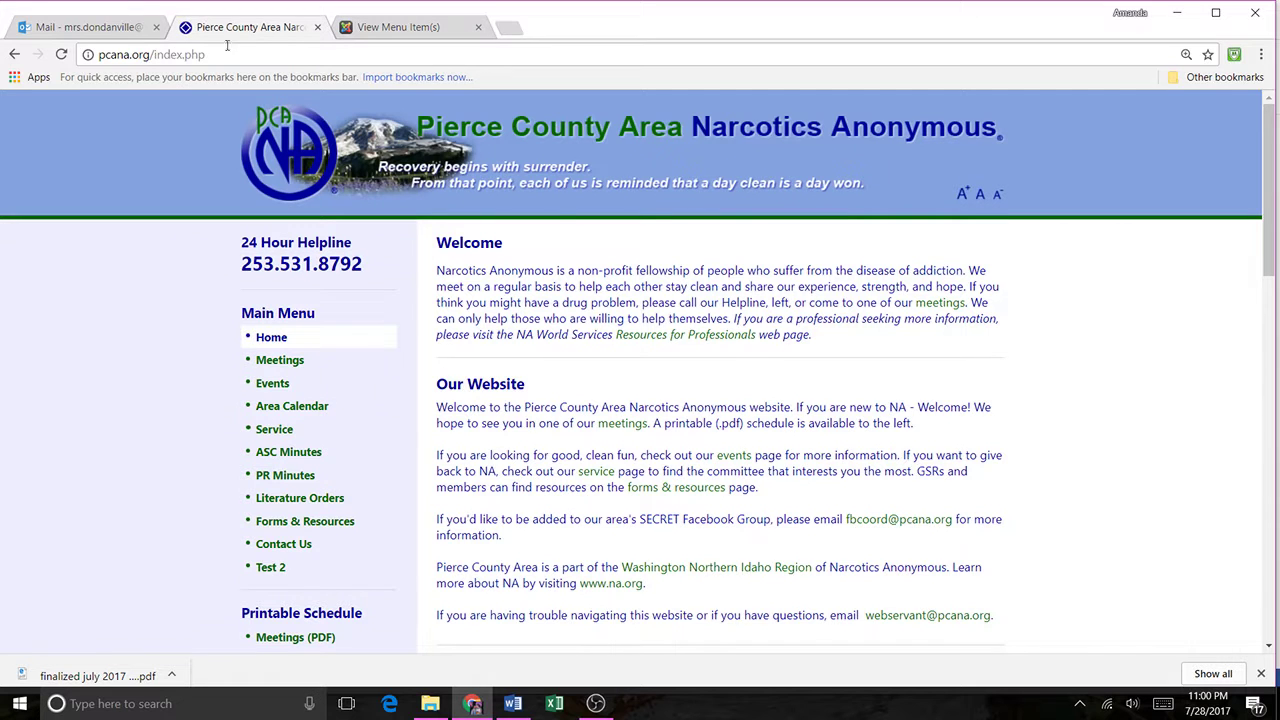
left_click(61, 54)
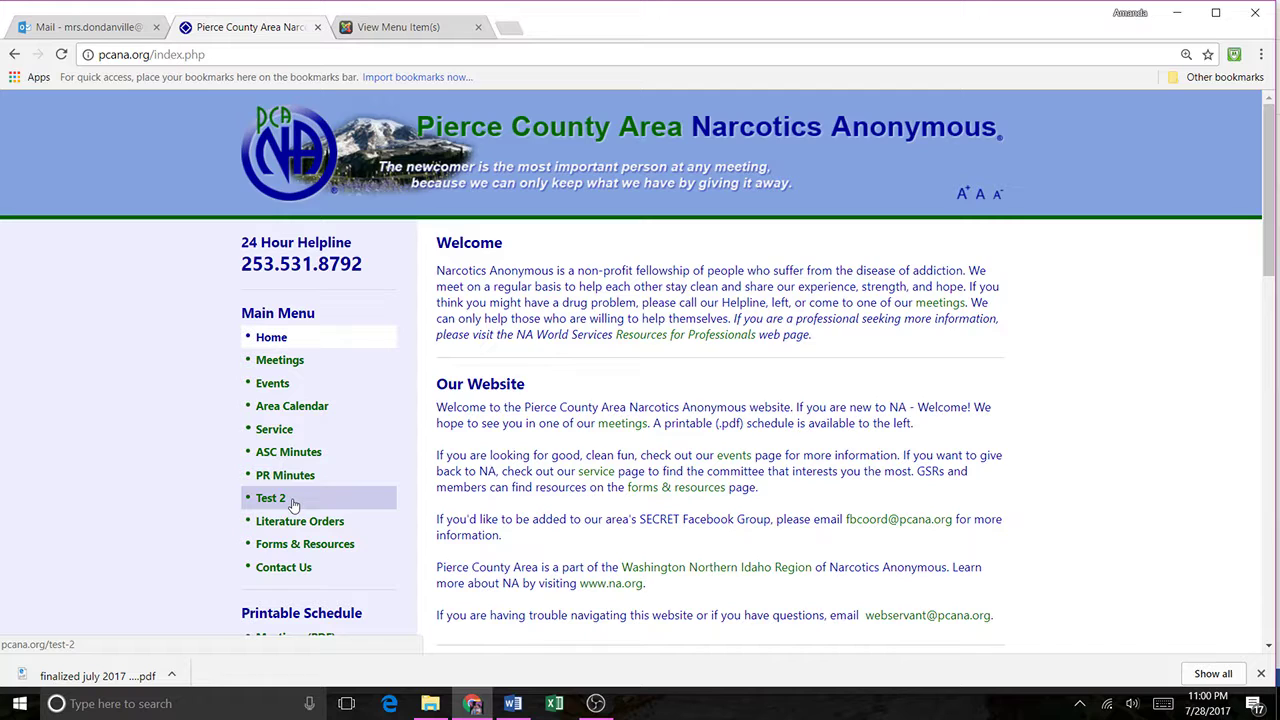
left_click(270, 498)
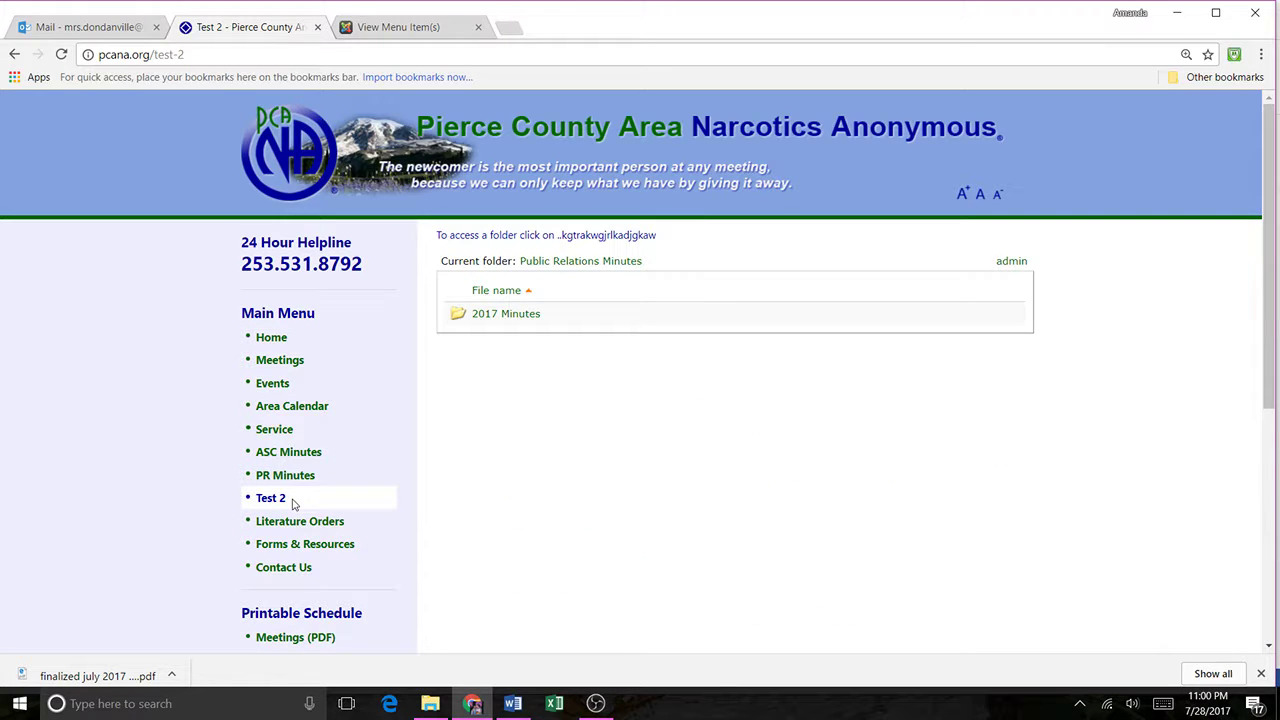
left_click(595, 703)
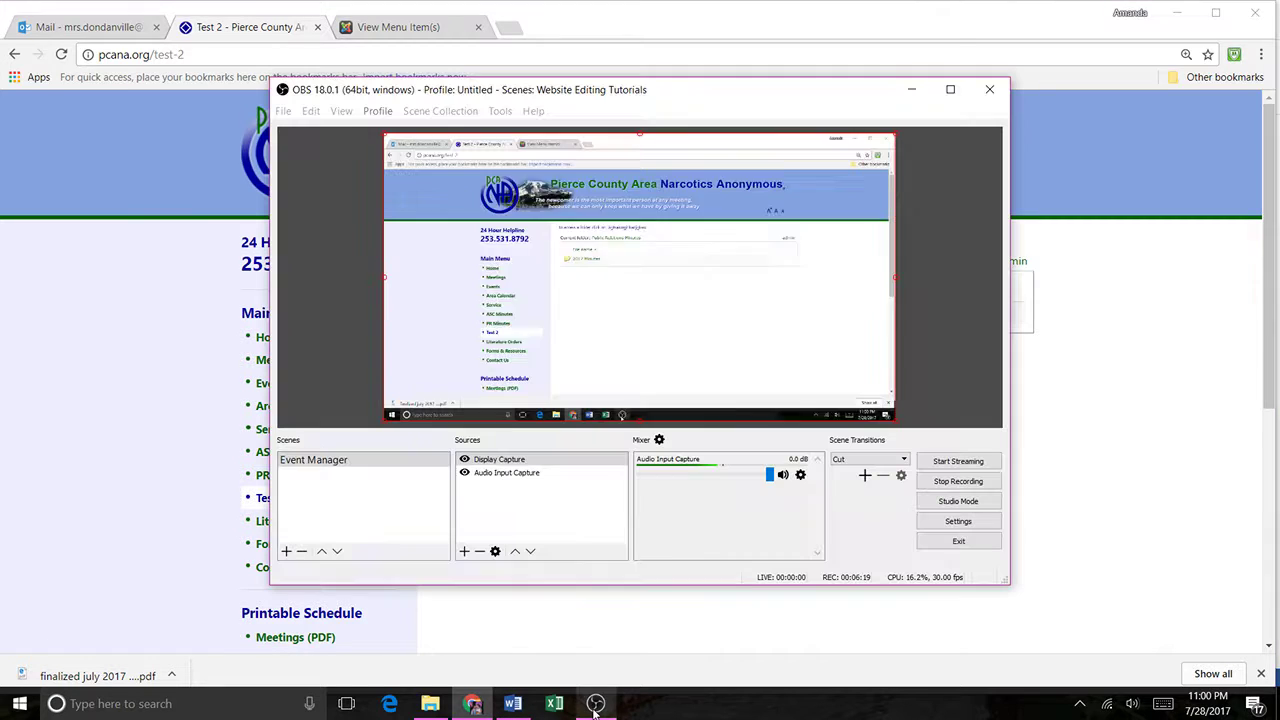